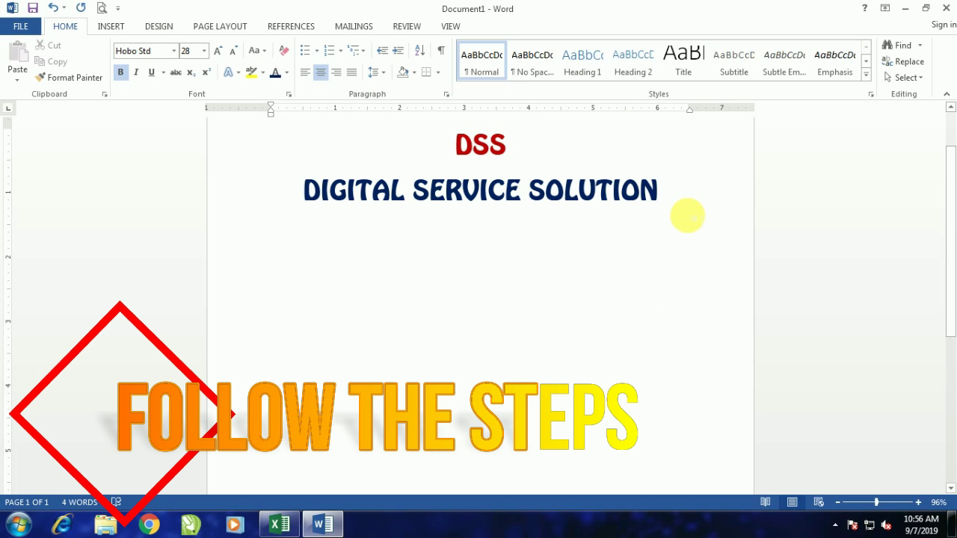
# Step: Add a fresh line below the DIGITAL SERVICE SOLUTION title, removing the trial HELLO text
pyautogui.press('Return')
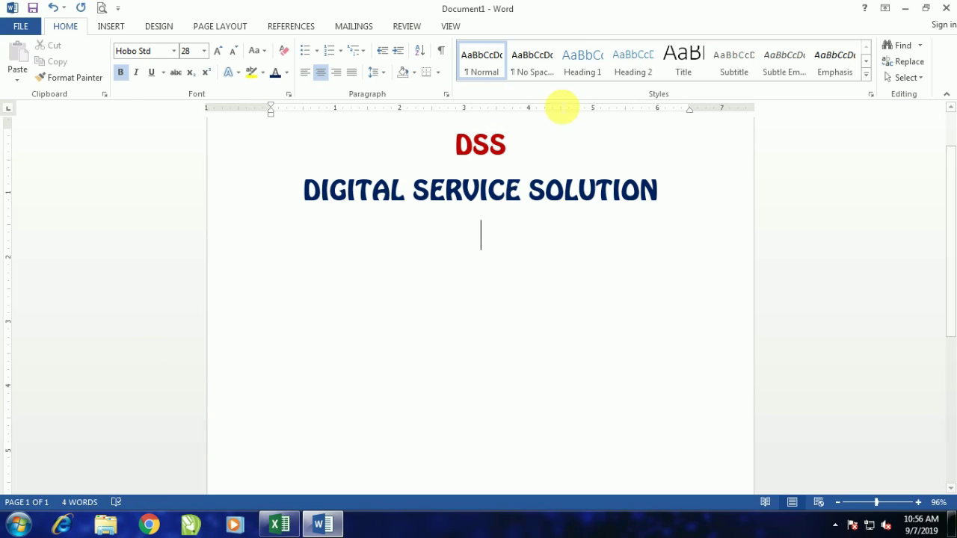
pyautogui.click(305, 73)
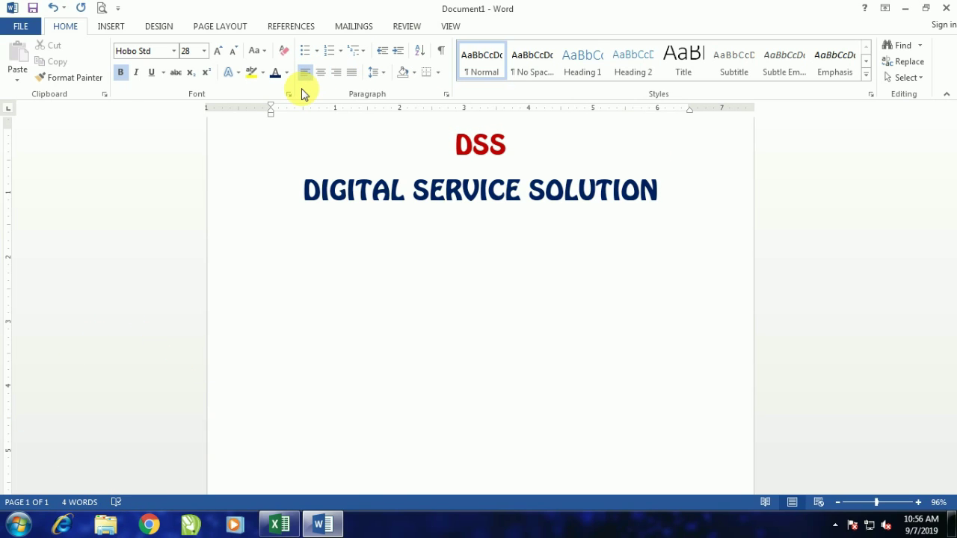
pyautogui.write('HELLO')
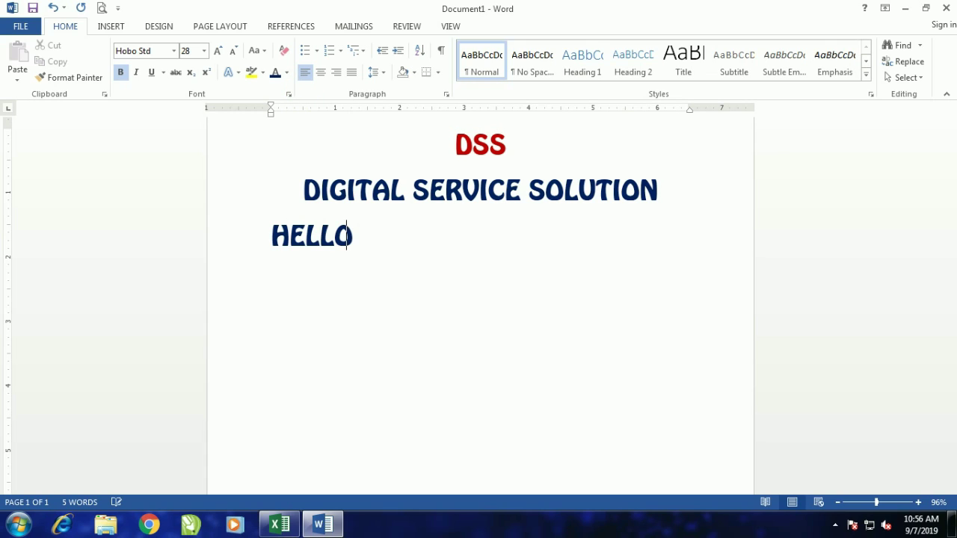
pyautogui.press('BackSpace')
pyautogui.press('BackSpace')
pyautogui.press('BackSpace')
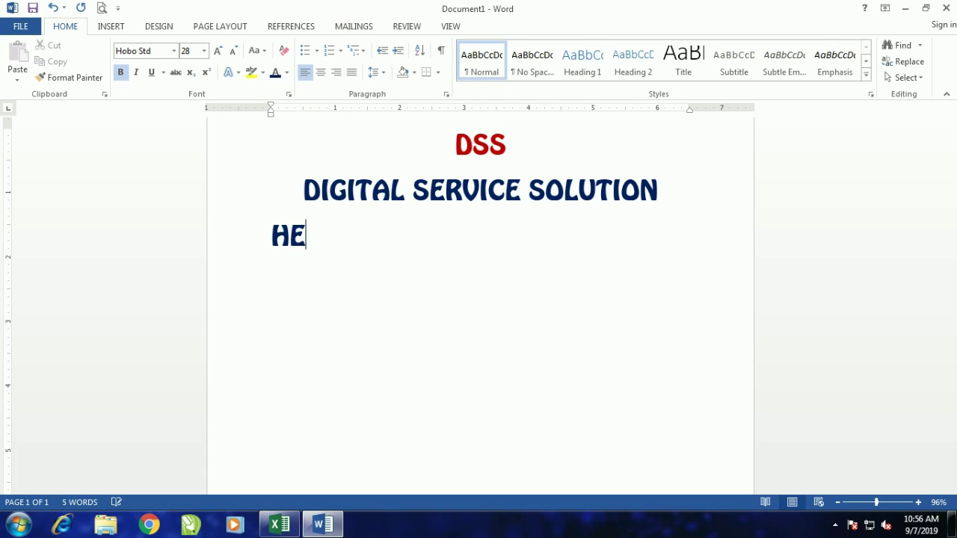
pyautogui.press('BackSpace')
pyautogui.press('BackSpace')
pyautogui.press('BackSpace')
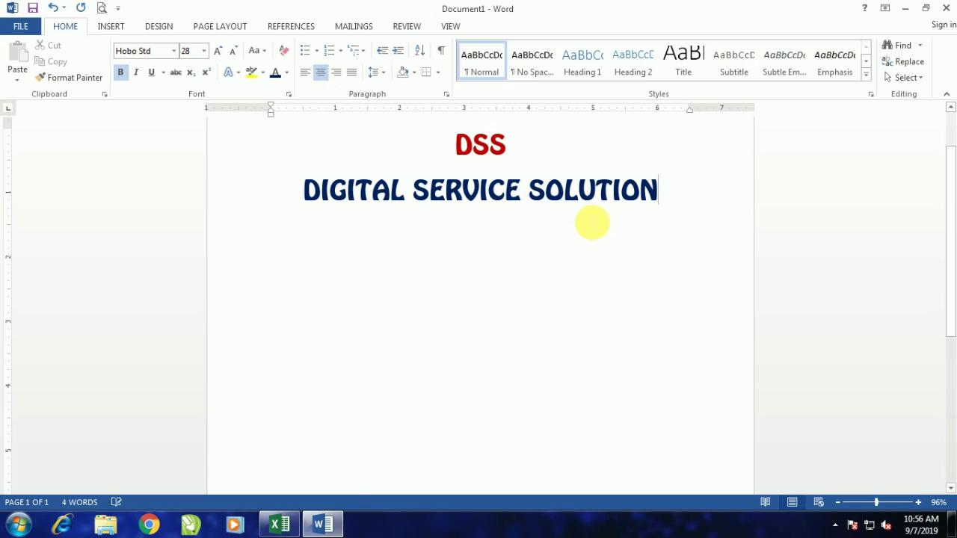
pyautogui.press('Return')
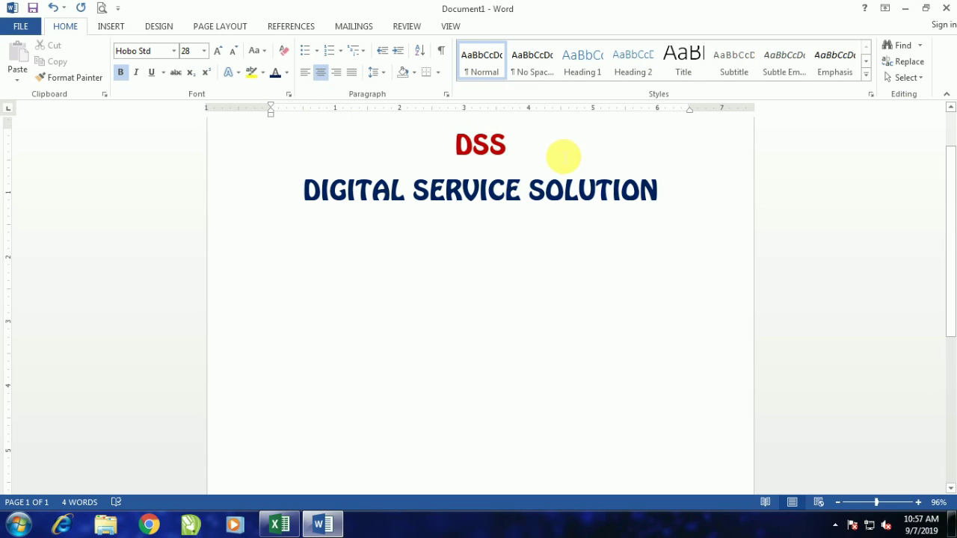
# Step: Format the new line as left-aligned, bold Calibri (Body) at 16 pt
pyautogui.click(171, 53)
pyautogui.hotkey('alt', 'Down')
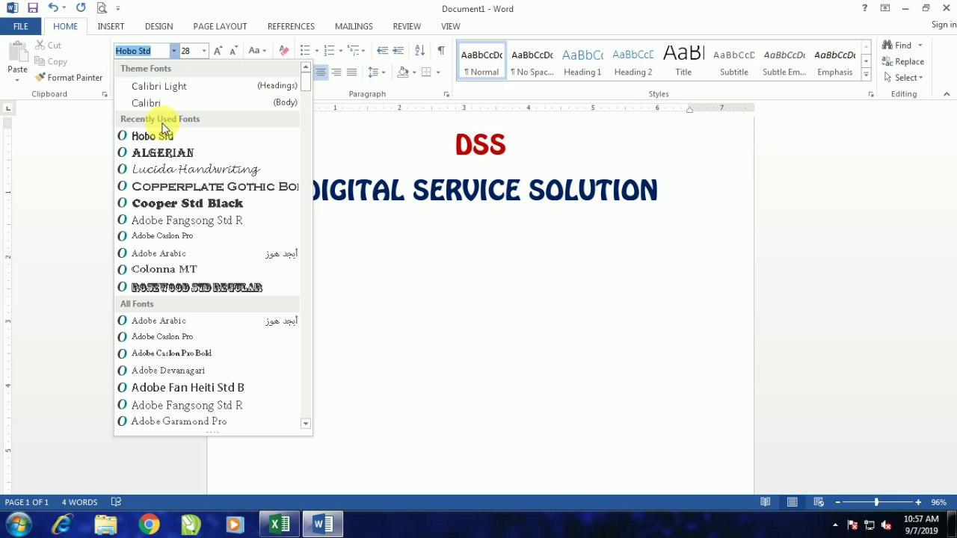
pyautogui.press('Escape')
pyautogui.hotkey('ctrl', 'space')
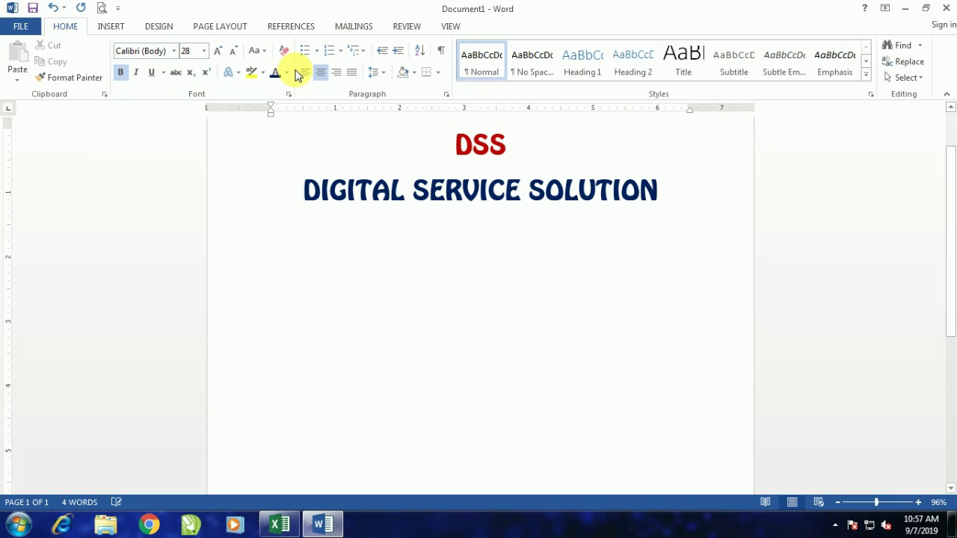
pyautogui.click(306, 73)
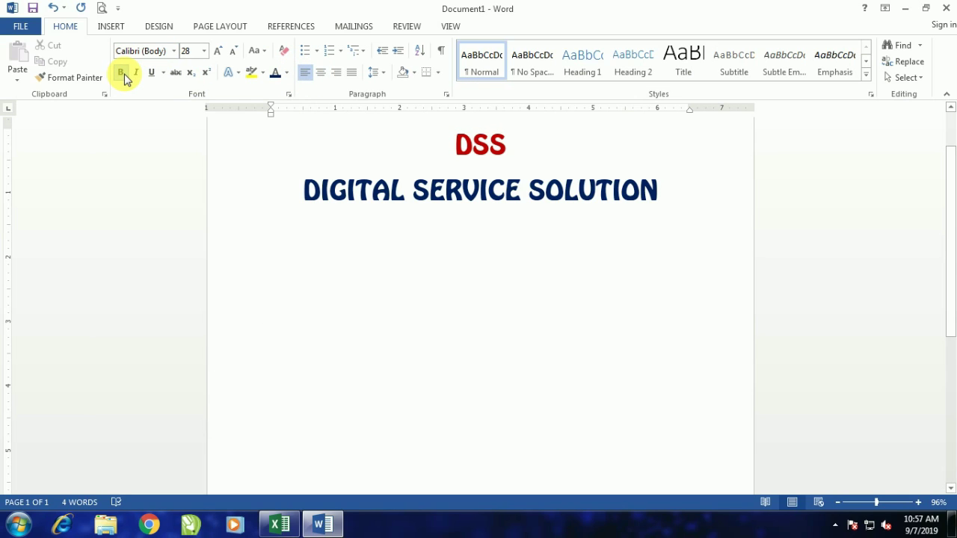
pyautogui.click(120, 72)
pyautogui.click(233, 50)
pyautogui.click(233, 50)
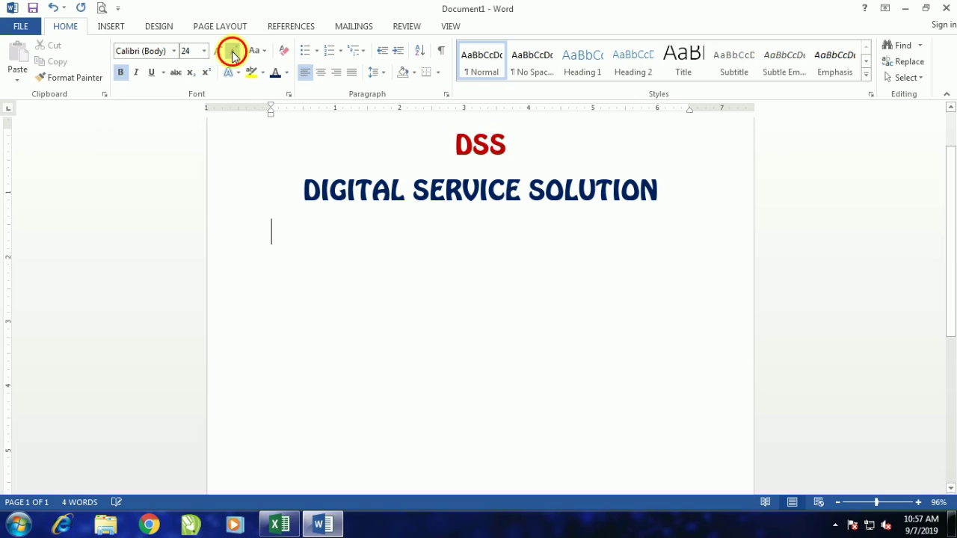
pyautogui.click(233, 51)
pyautogui.click(233, 51)
pyautogui.click(233, 50)
pyautogui.click(219, 51)
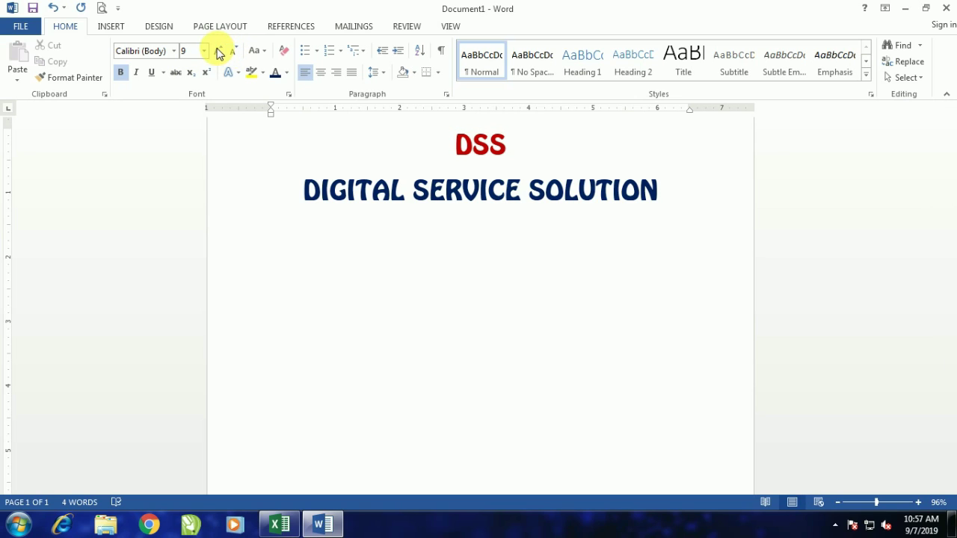
pyautogui.click(219, 51)
pyautogui.click(218, 51)
pyautogui.click(219, 51)
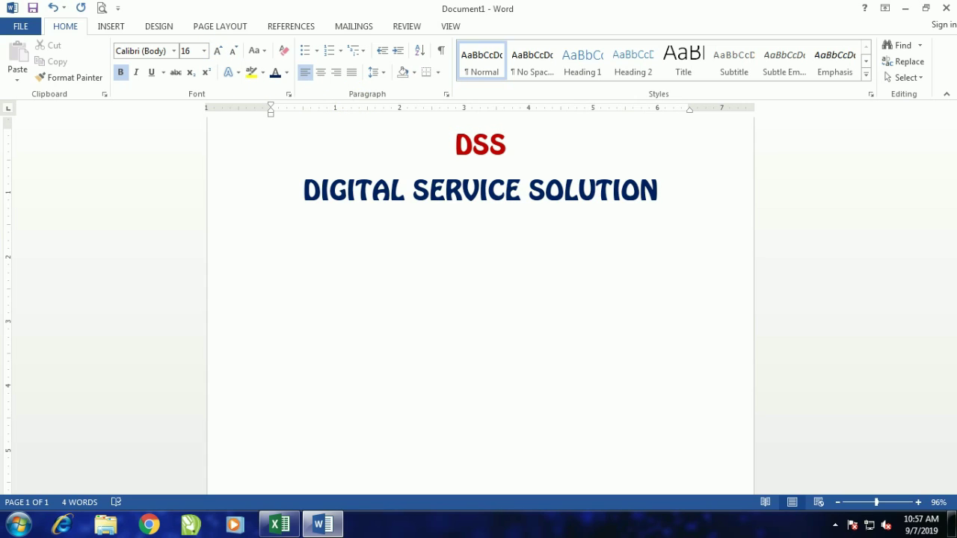
# Step: Type the intro 'HELLO EVERYONE TODAY I WILL TEACH YOU HOW TO CALCULATE…', ending 'SO LET'S START'
pyautogui.write('TODAY')
pyautogui.press('BackSpace')
pyautogui.press('BackSpace')
pyautogui.press('BackSpace')
pyautogui.press('BackSpace')
pyautogui.press('BackSpace')
pyautogui.write('H')
pyautogui.write('W')
pyautogui.press('BackSpace')
pyautogui.write('ELLO ')
pyautogui.write('EVERYO')
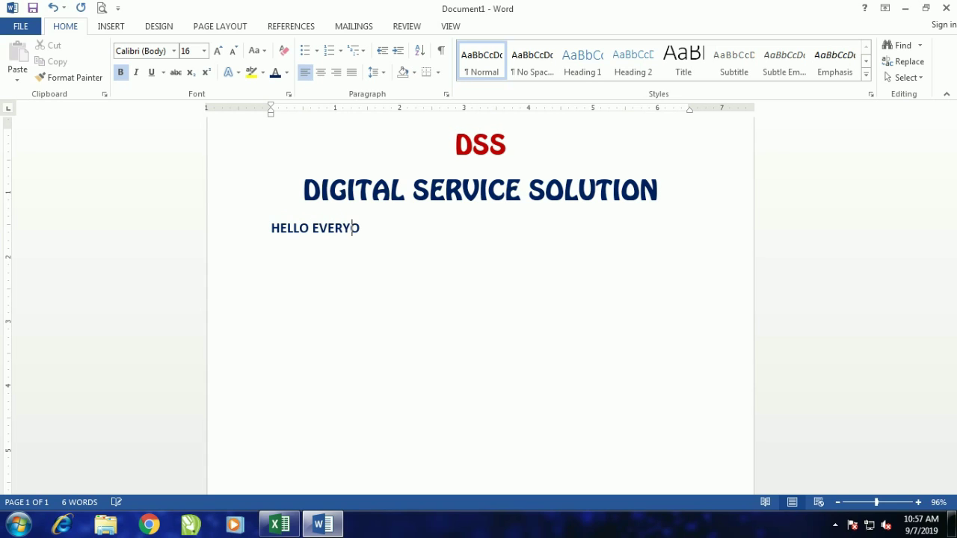
pyautogui.write('O')
pyautogui.press('BackSpace')
pyautogui.write('NE ')
pyautogui.write('TO')
pyautogui.write('DAY ')
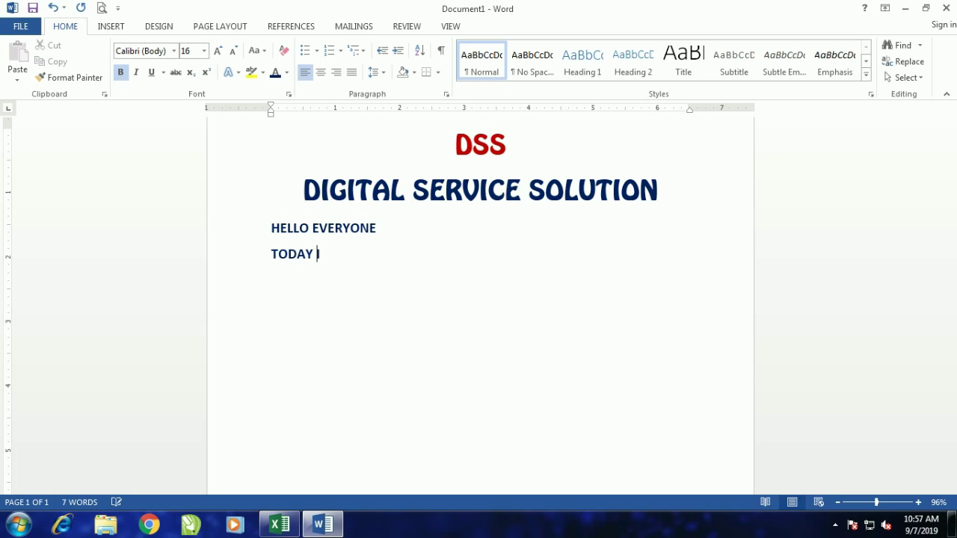
pyautogui.write('I WILL')
pyautogui.write('TEACH')
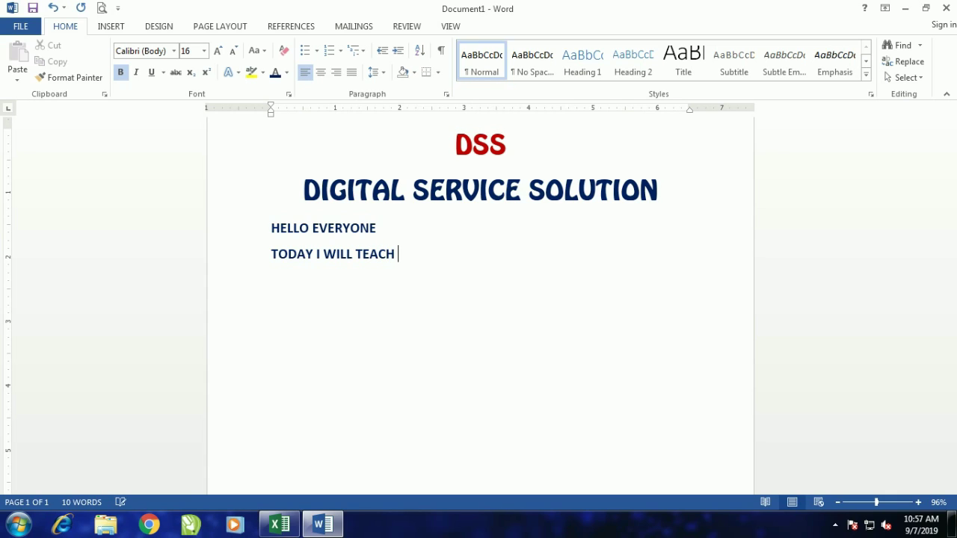
pyautogui.write('YOU HOW')
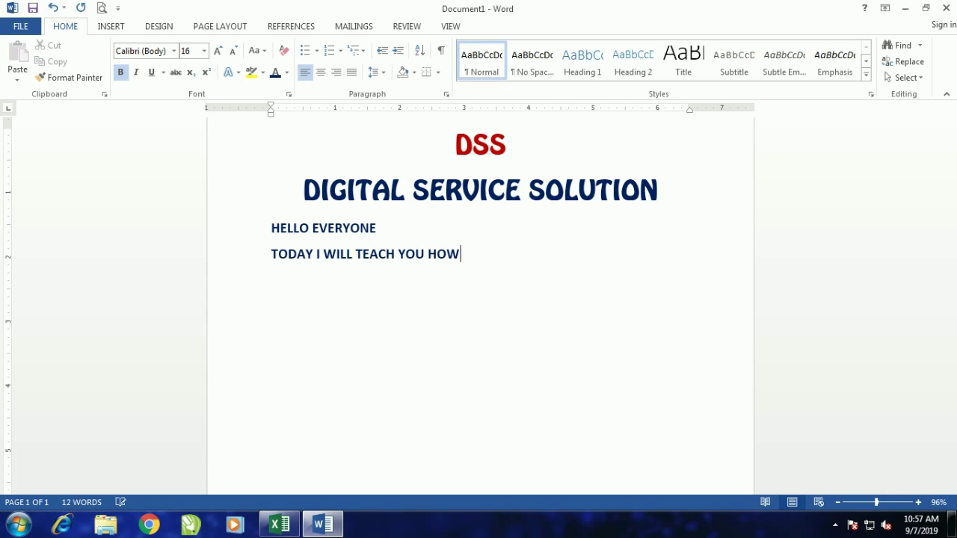
pyautogui.write(' TO C')
pyautogui.write('ALCULA')
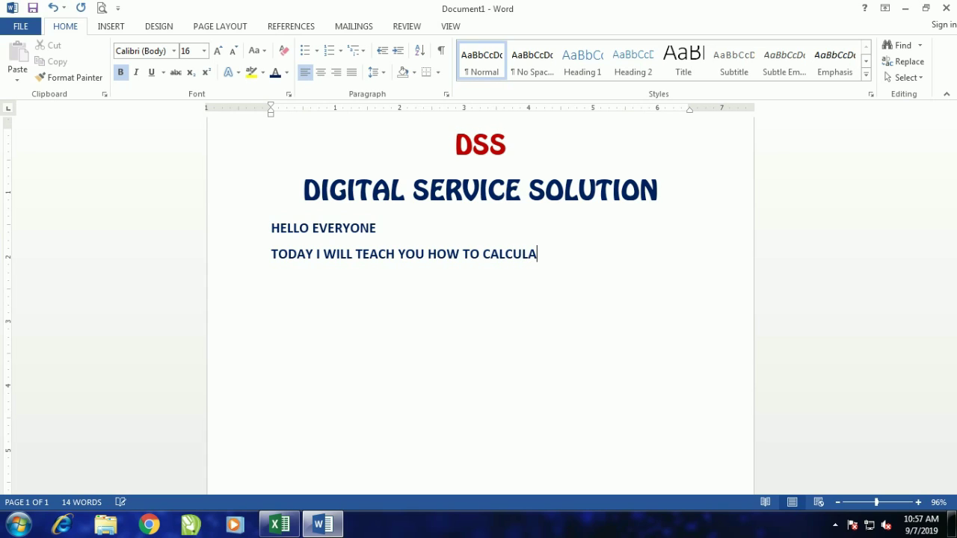
pyautogui.write('TETHE')
pyautogui.write(' AGE')
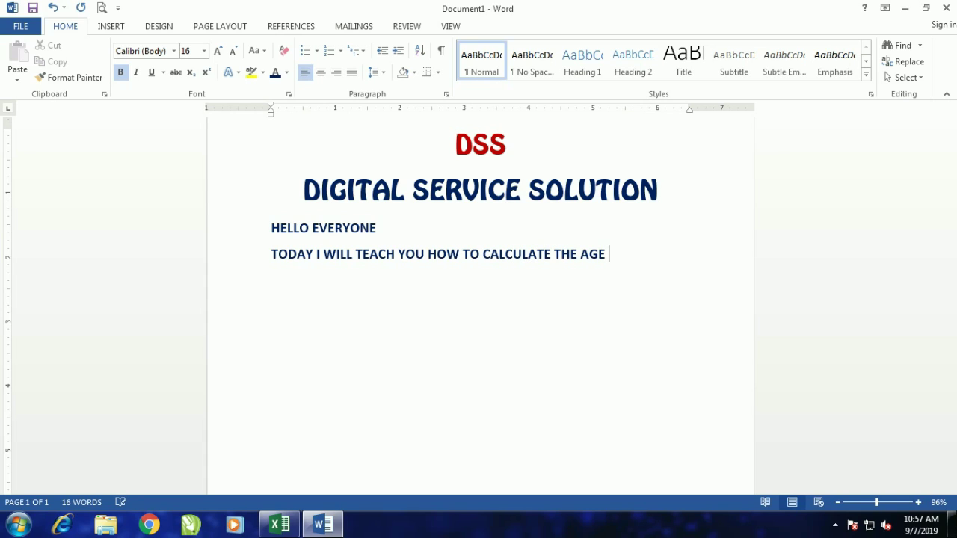
pyautogui.write('OF A ')
pyautogui.write('PERSON')
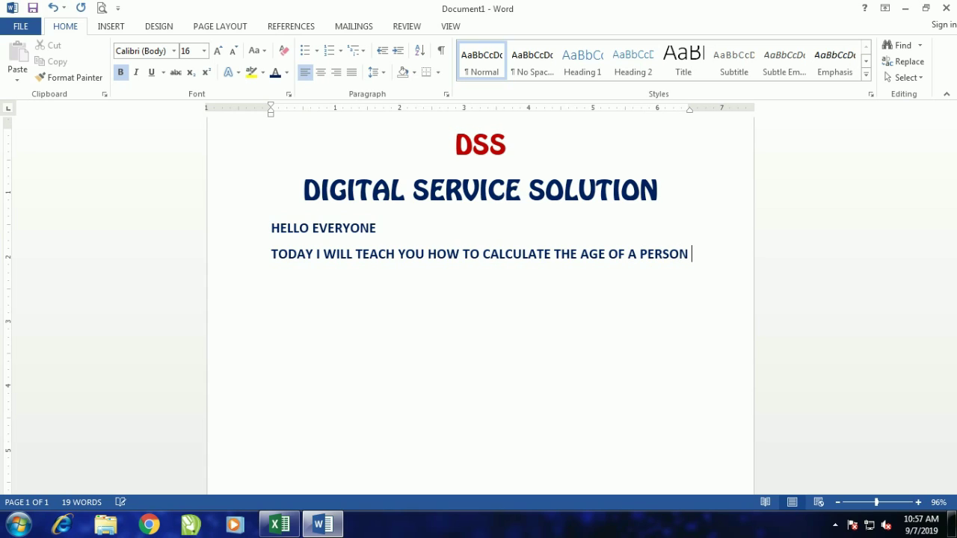
pyautogui.write('IN')
pyautogui.write(' DAYA')
pyautogui.press('BackSpace')
pyautogui.write('S')
pyautogui.write('SO L')
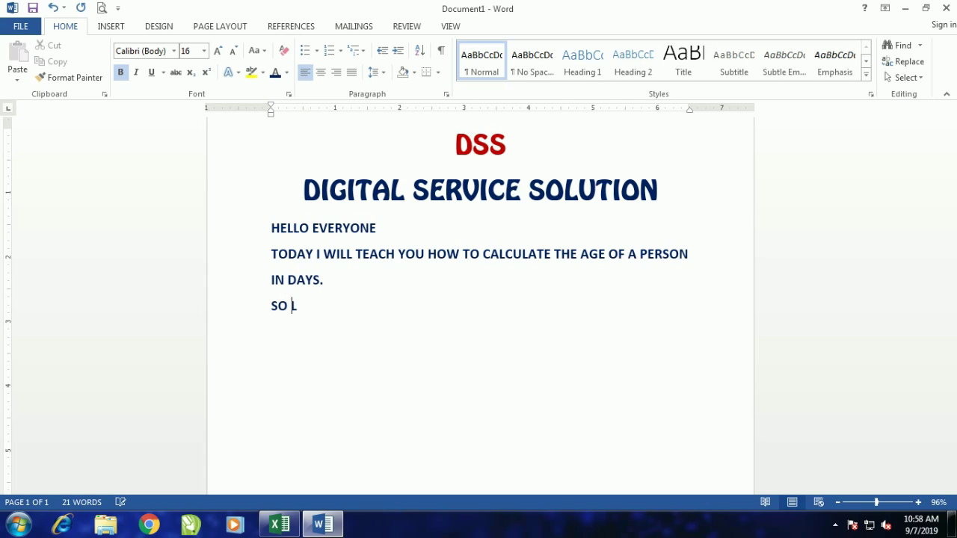
pyautogui.write('ET')
pyautogui.press('BackSpace')
pyautogui.write('\\S')
pyautogui.press('BackSpace')
pyautogui.press('BackSpace')
pyautogui.press('BackSpace')
pyautogui.write('T’')
pyautogui.write('S ')
pyautogui.write('STAR')
pyautogui.write('T')
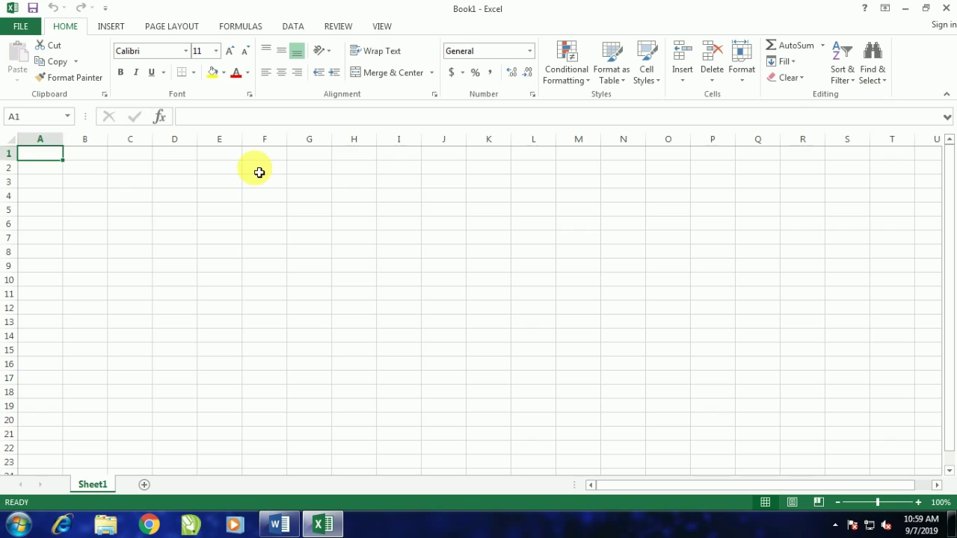
# Step: Merge F1:Q2 and enter the bold 16-pt title CALCULATE THE AGE OF A PERSON IN DAYS
pyautogui.moveTo(265, 156)
pyautogui.mouseDown()
pyautogui.moveTo(470, 182)
pyautogui.moveTo(748, 170)
pyautogui.mouseUp()
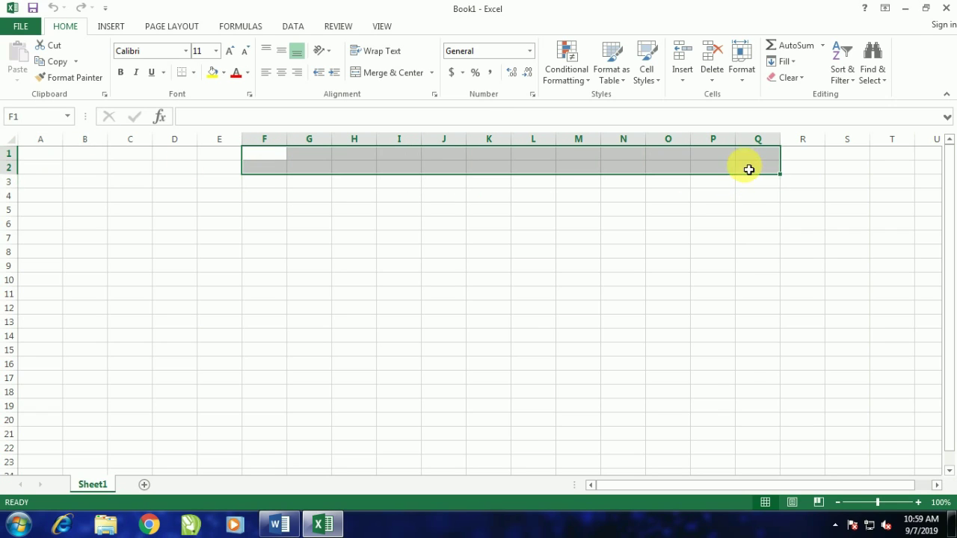
pyautogui.click(394, 73)
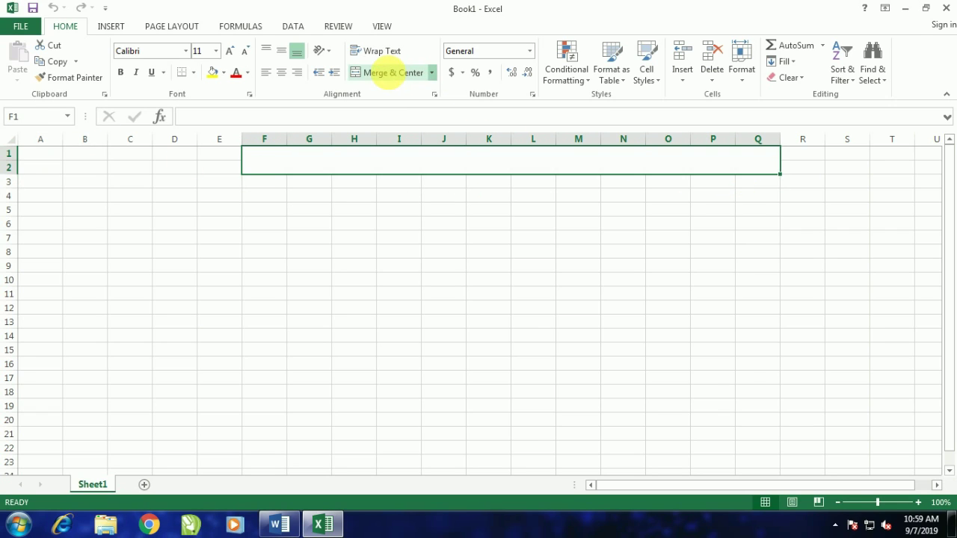
pyautogui.click(230, 50)
pyautogui.click(230, 51)
pyautogui.click(229, 51)
pyautogui.click(121, 72)
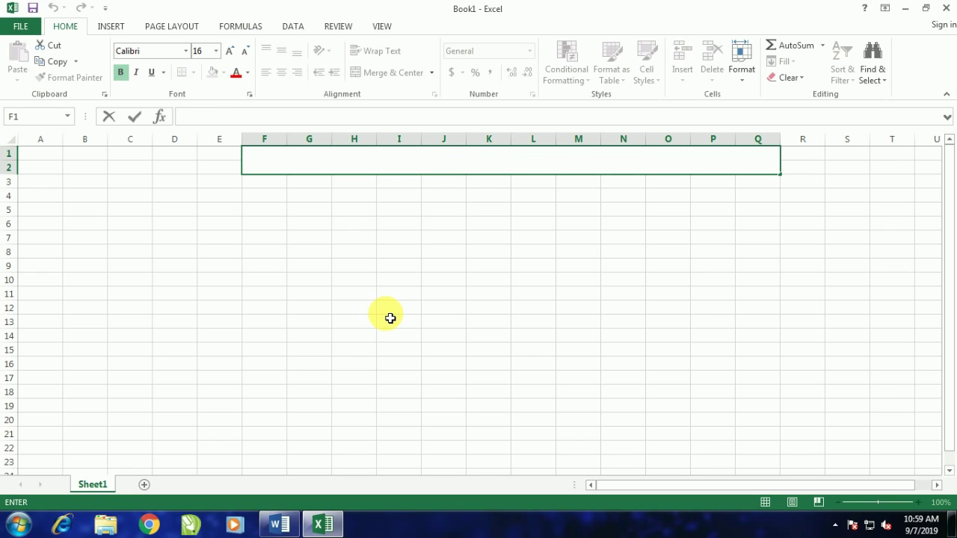
pyautogui.write('CAL')
pyautogui.write('CULAT')
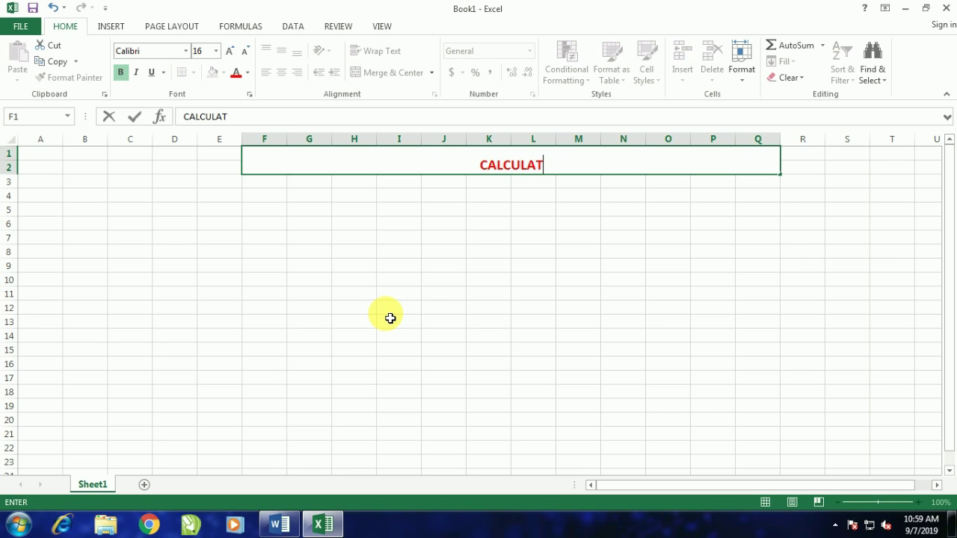
pyautogui.write('E ')
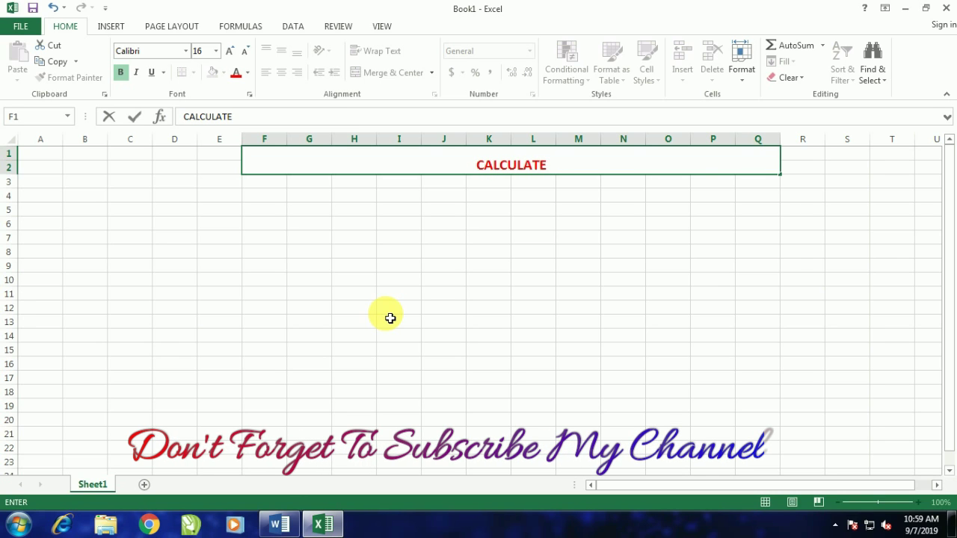
pyautogui.write('THE AGE ')
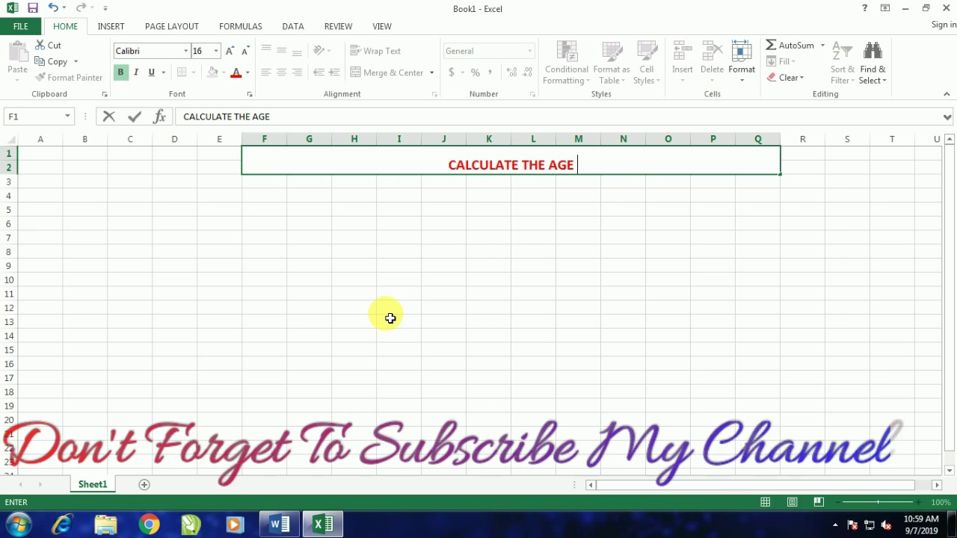
pyautogui.write('OF A')
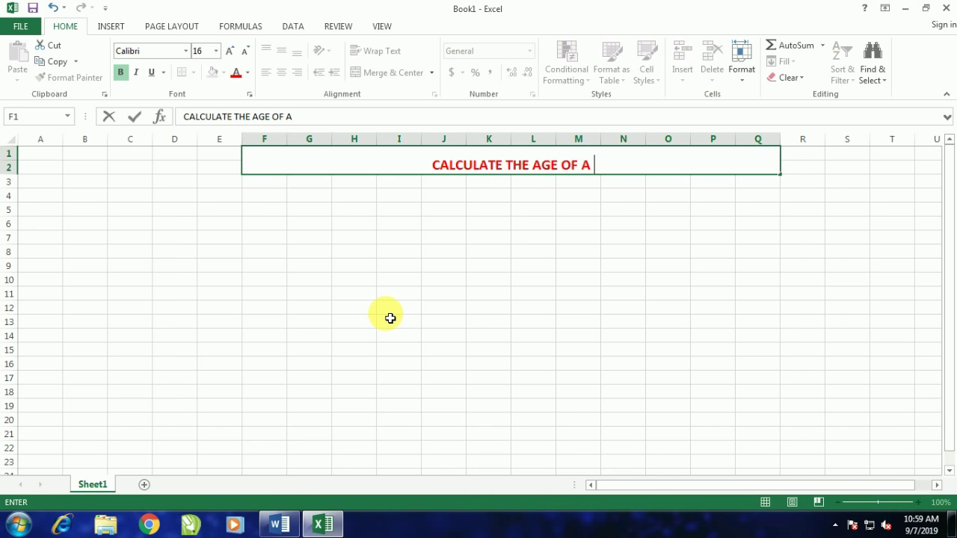
pyautogui.write(' PERSO')
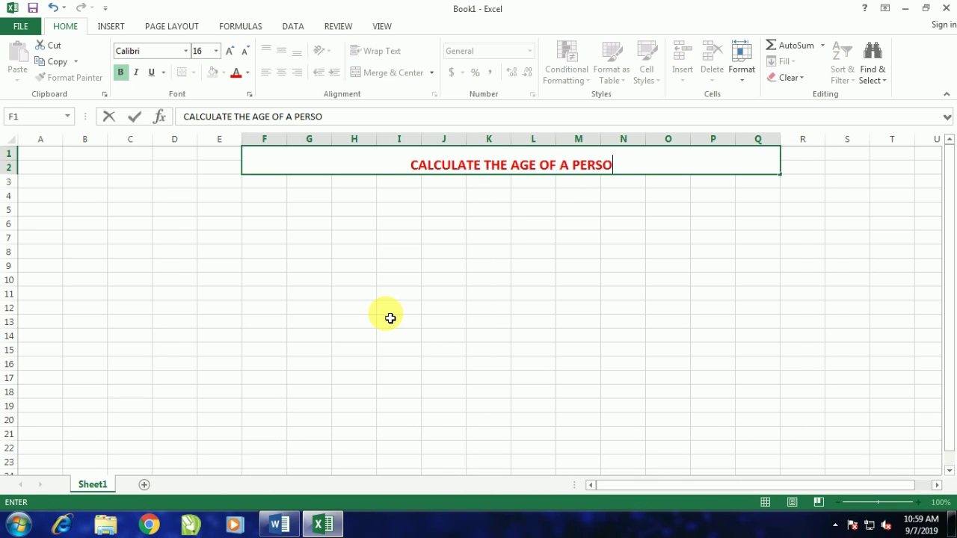
pyautogui.write('N IN')
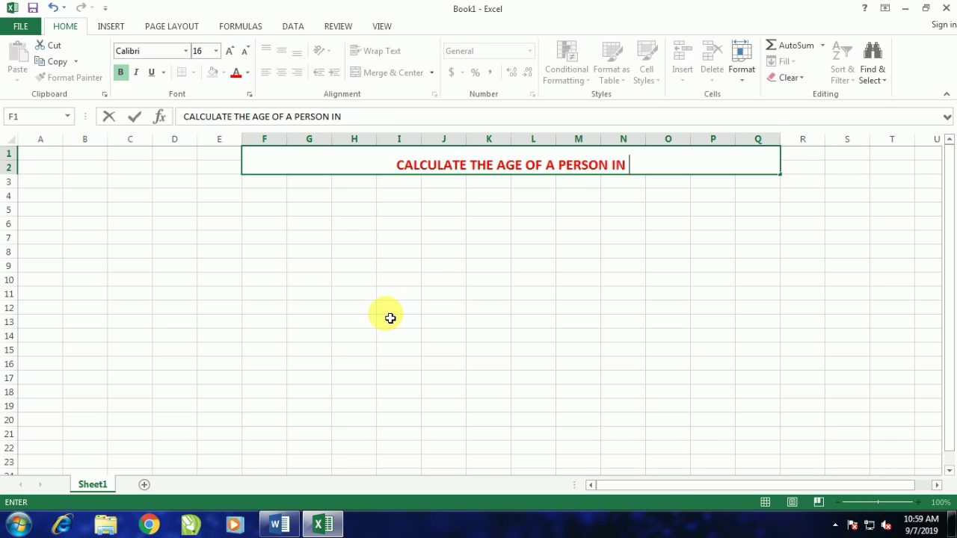
pyautogui.write(' DAYS')
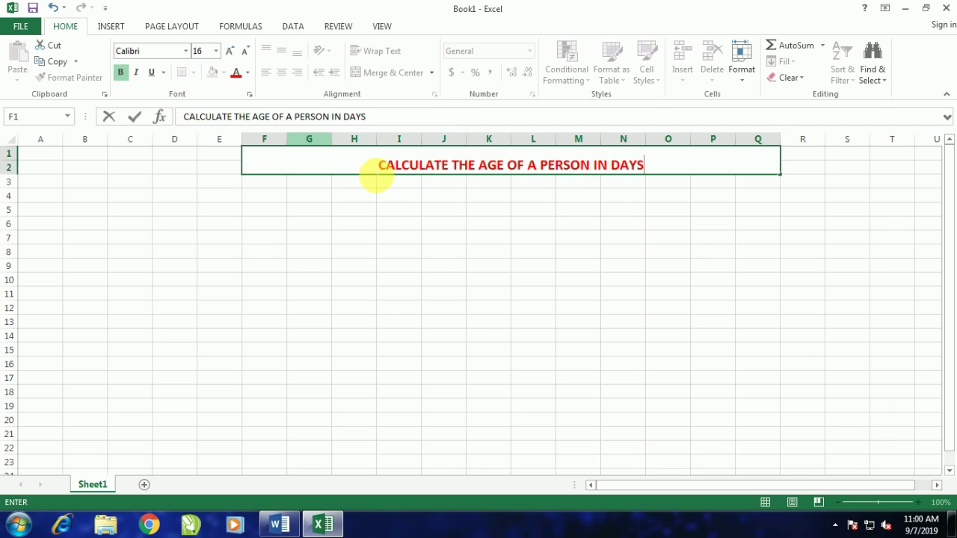
# Step: Enlarge the title to 18 pt, fill the banner yellow and underline it
pyautogui.moveTo(376, 166); pyautogui.dragTo(651, 166)
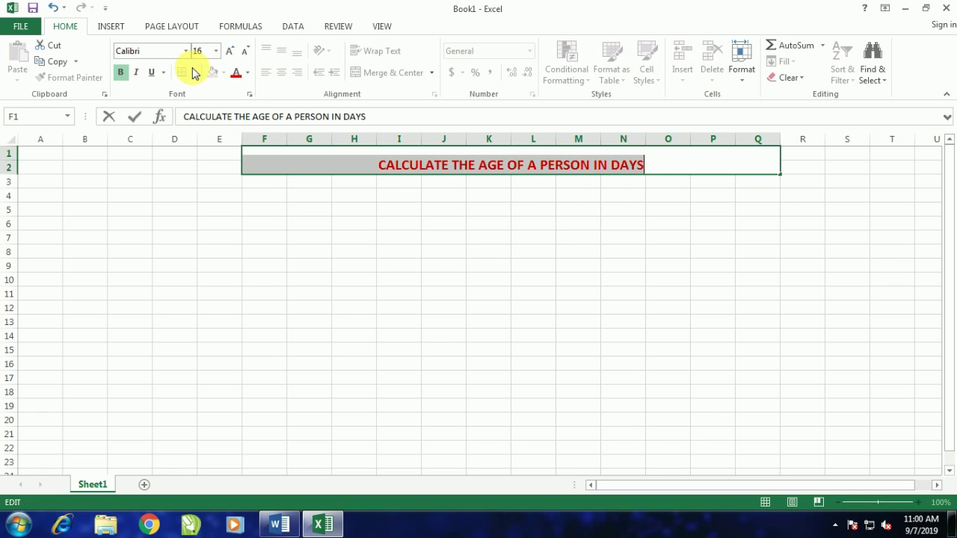
pyautogui.click(229, 51)
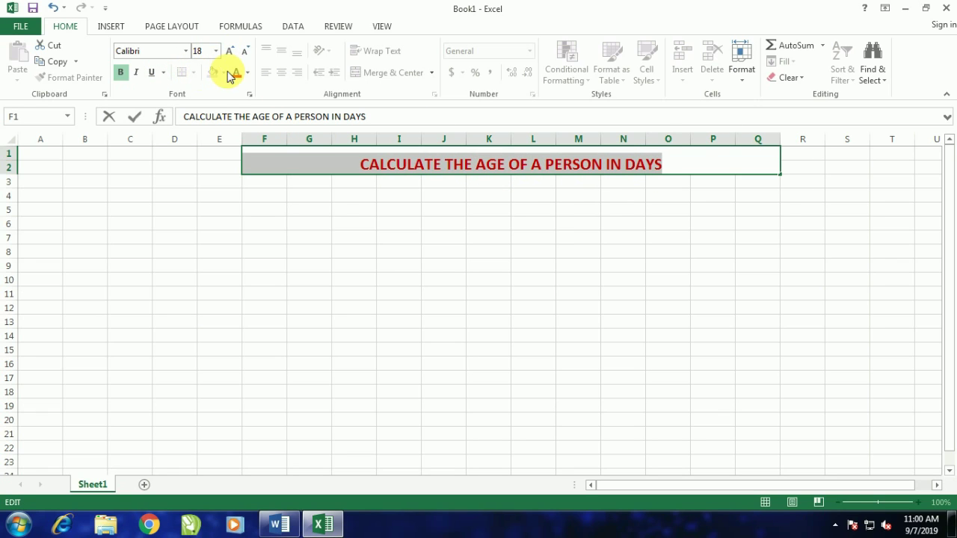
pyautogui.click(329, 211)
pyautogui.click(327, 159)
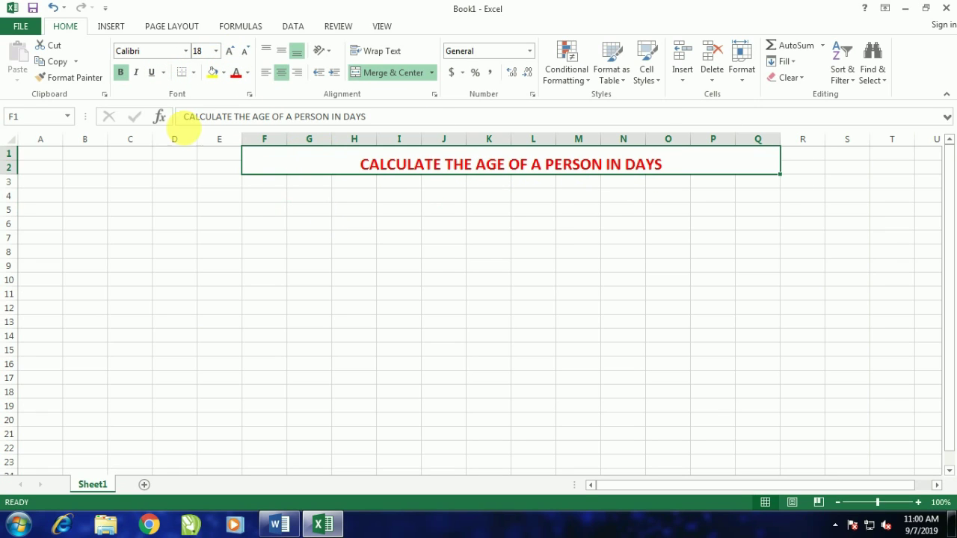
pyautogui.click(213, 73)
pyautogui.click(151, 73)
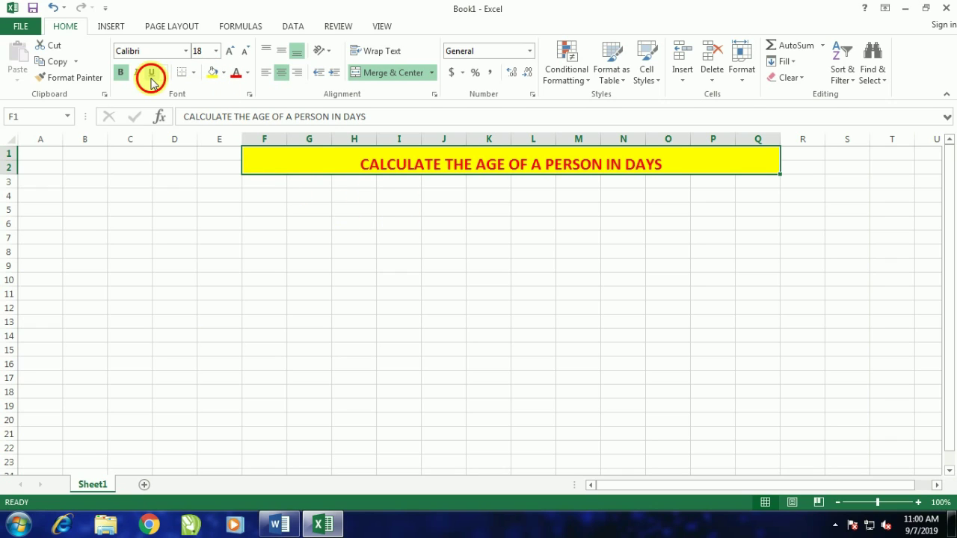
# Step: Label cell I4 'Today Date' and widen column I to fit it
pyautogui.click(306, 196)
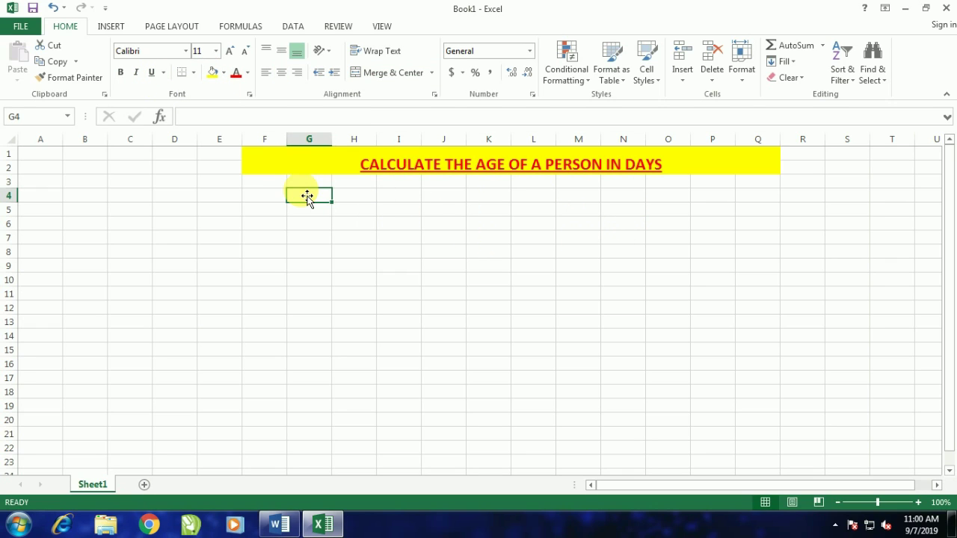
pyautogui.click(349, 196)
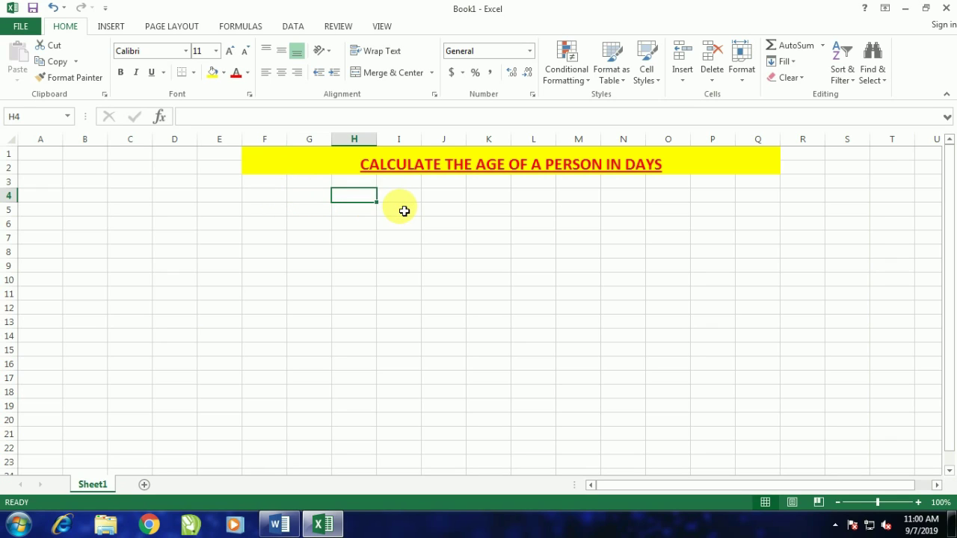
pyautogui.click(404, 198)
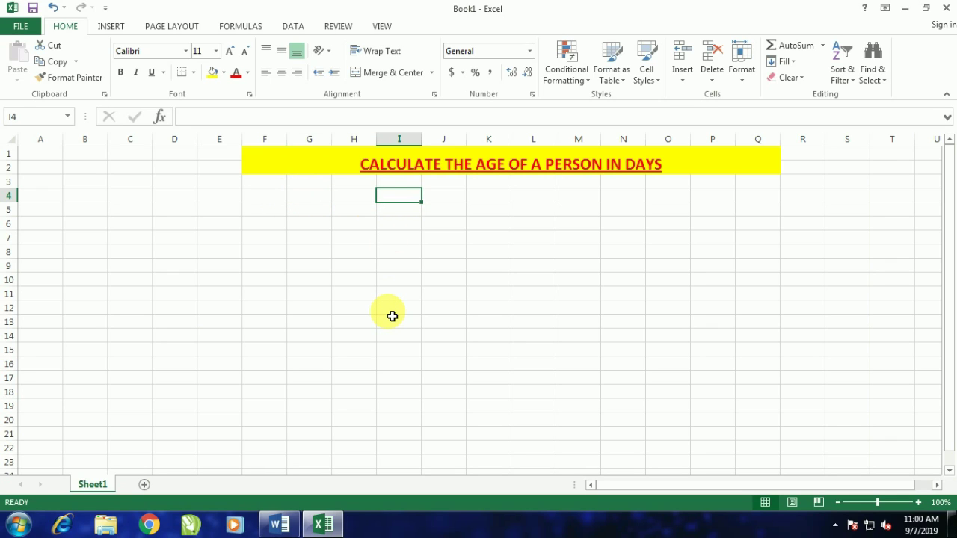
pyautogui.write('t')
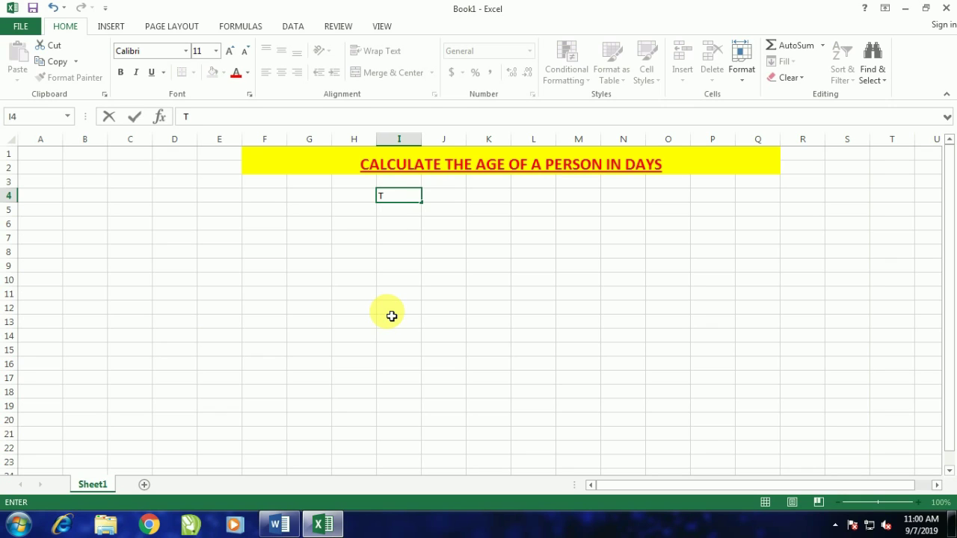
pyautogui.write('oa')
pyautogui.press('BackSpace')
pyautogui.write('da')
pyautogui.write('y ')
pyautogui.write('Date')
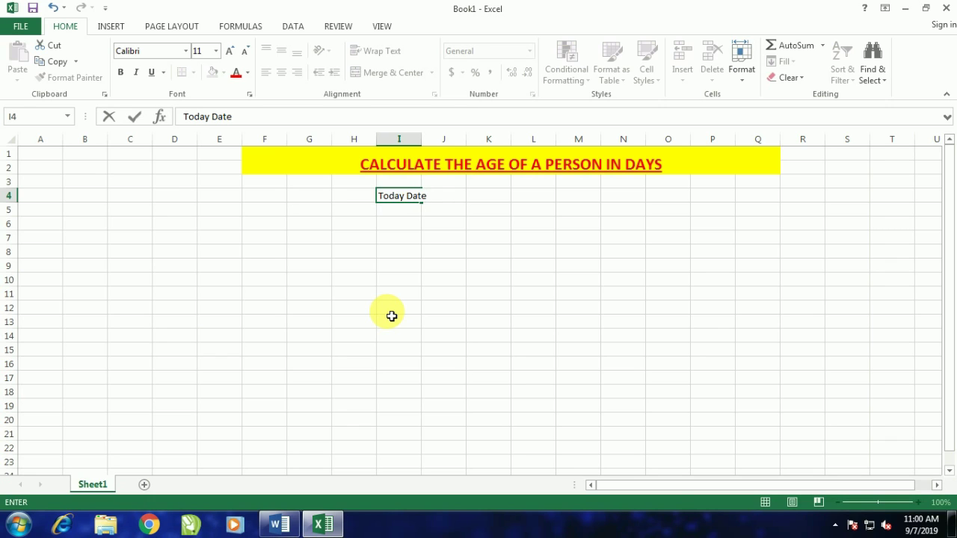
pyautogui.press('Tab')
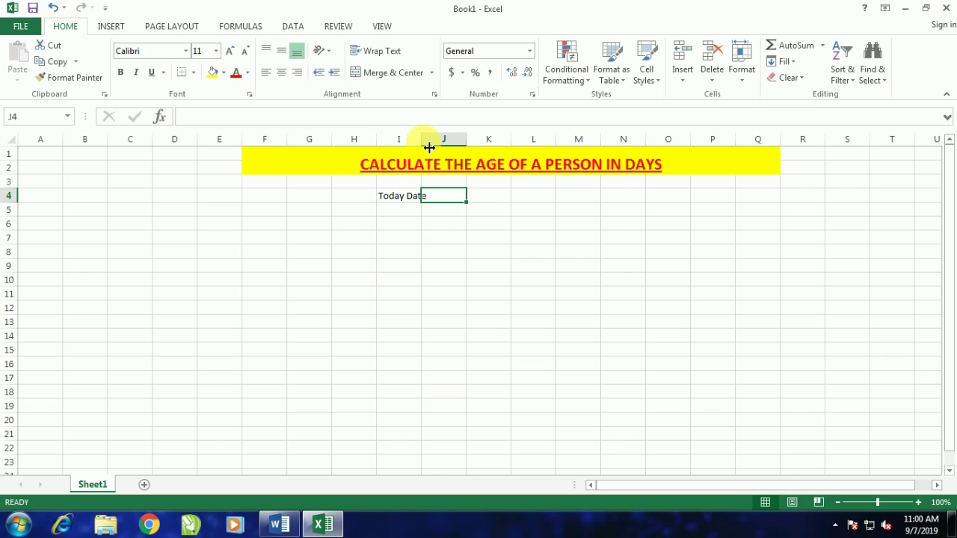
pyautogui.moveTo(429, 147); pyautogui.dragTo(429, 147)
# Step: Enter the date 09/07/2019 in K4, displayed as 9/7/2019
pyautogui.click(536, 199)
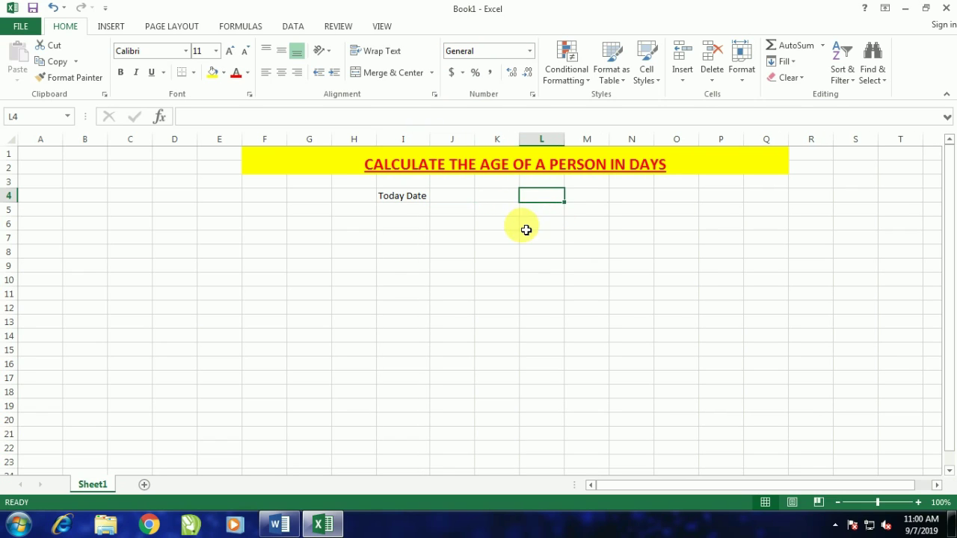
pyautogui.click(506, 201)
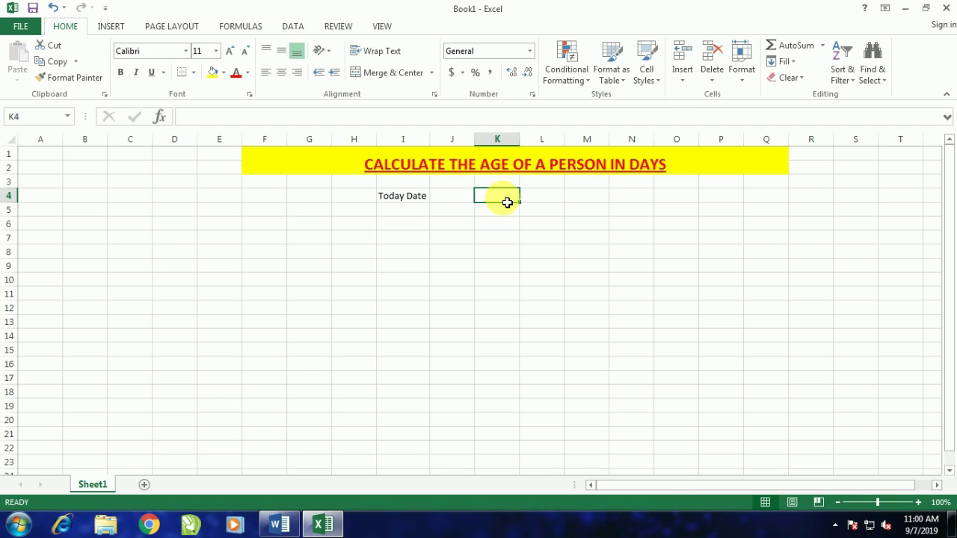
pyautogui.write('0')
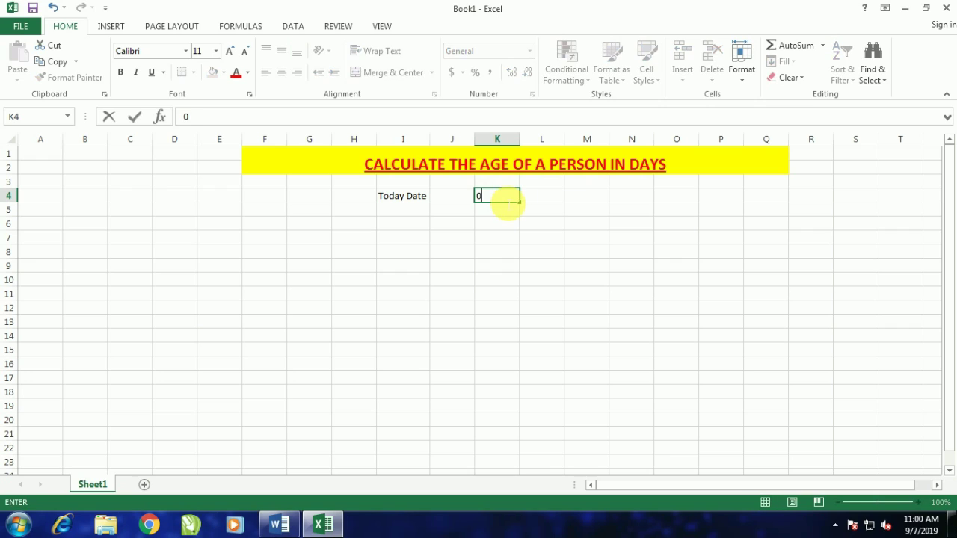
pyautogui.write('9/07/2')
pyautogui.write('019')
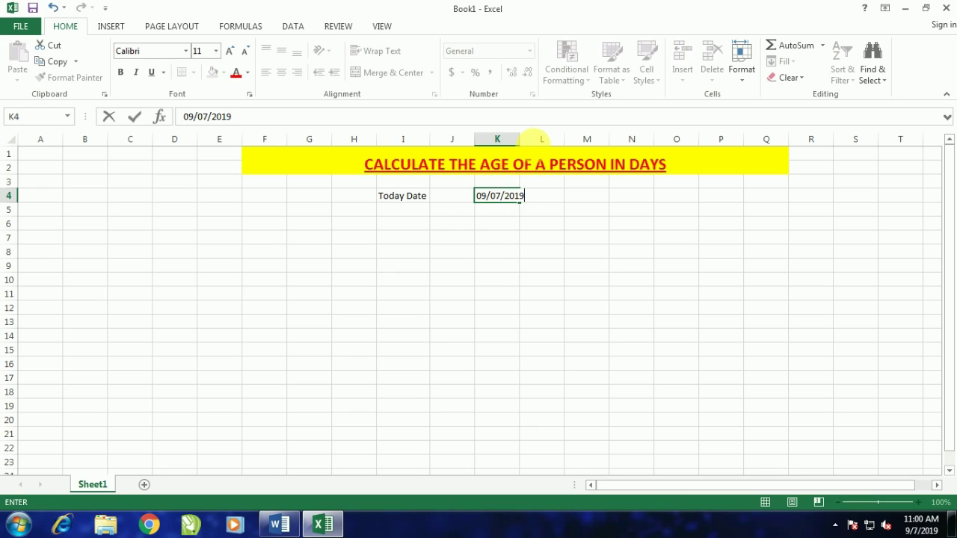
pyautogui.click(491, 253)
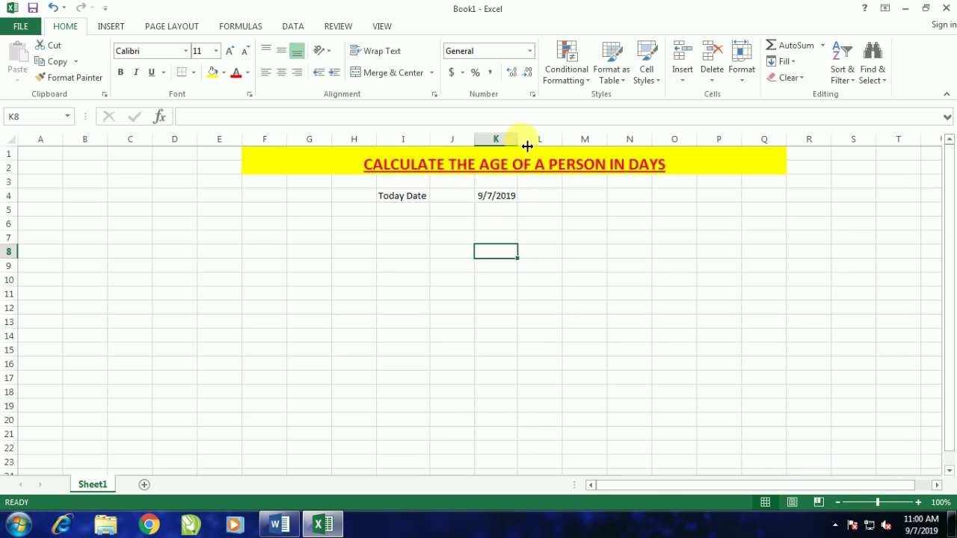
pyautogui.click(497, 210)
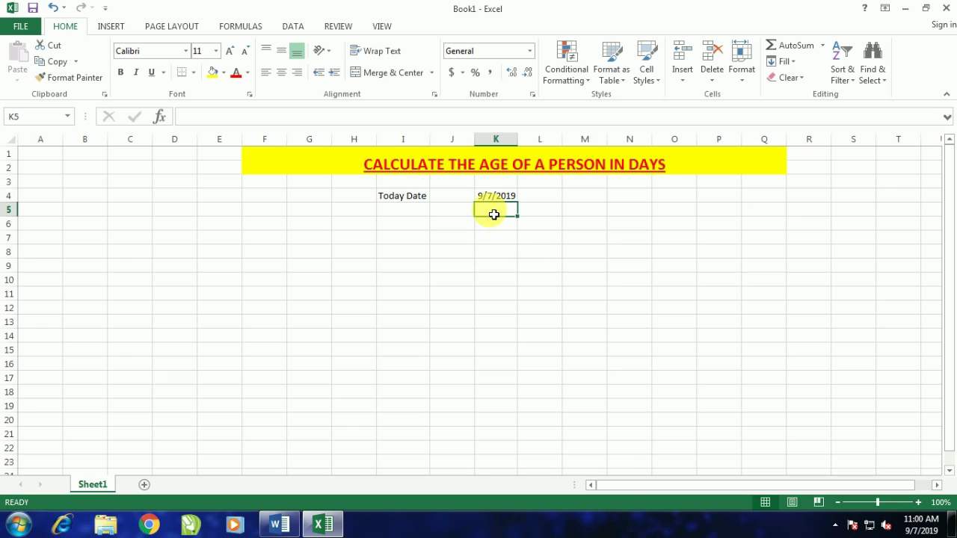
pyautogui.rightClick(490, 212)
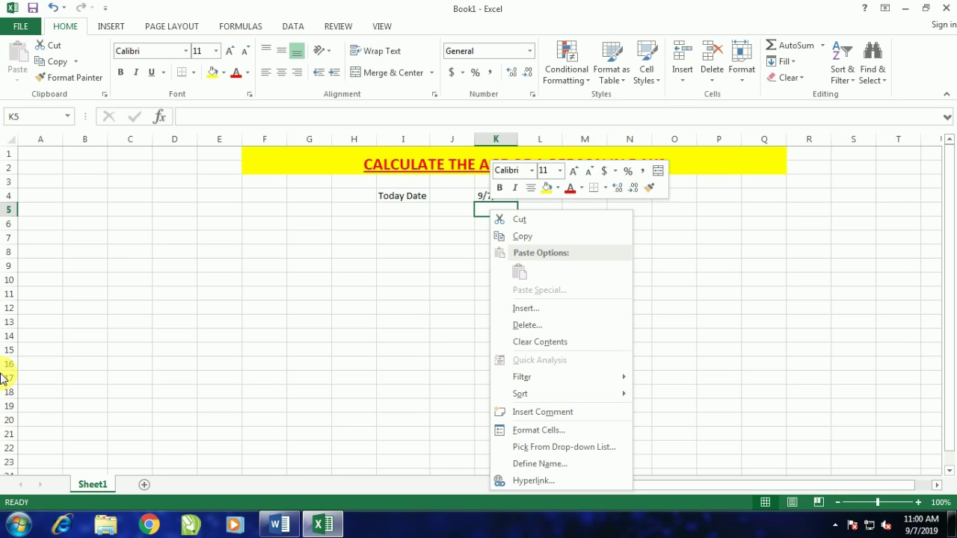
pyautogui.press('Escape')
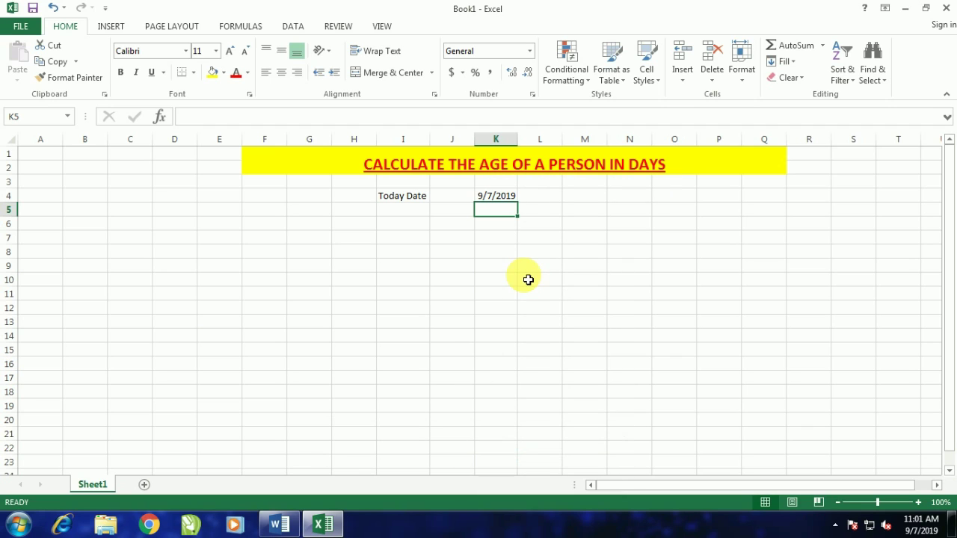
pyautogui.click(403, 195)
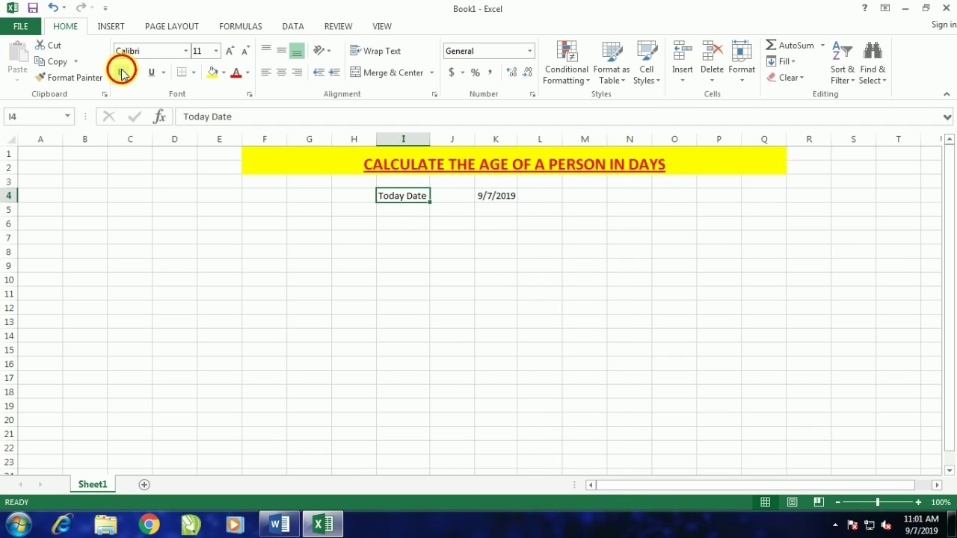
# Step: Bold the Today Date label and add row 6 headers Friends, Birthday, days upto today, widening column K
pyautogui.click(121, 72)
pyautogui.click(410, 226)
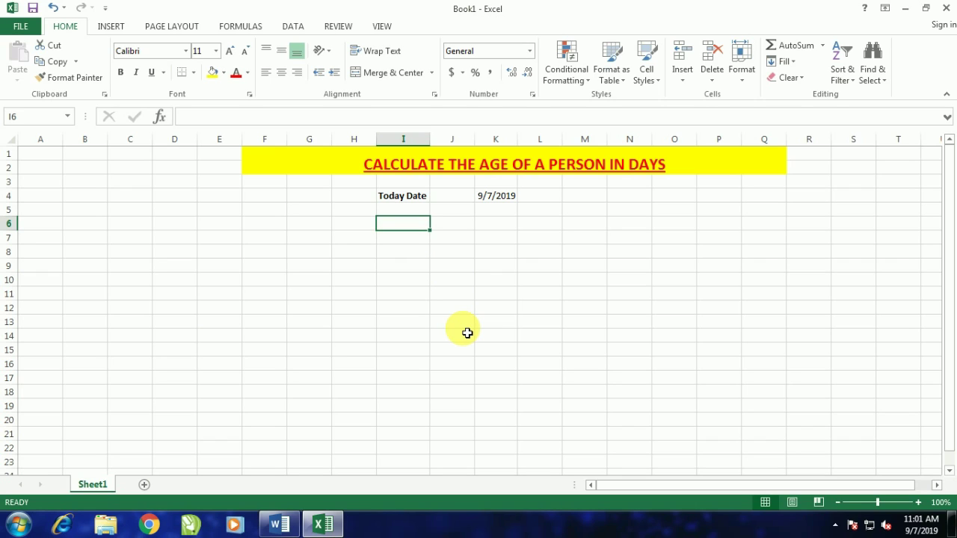
pyautogui.write('Fr')
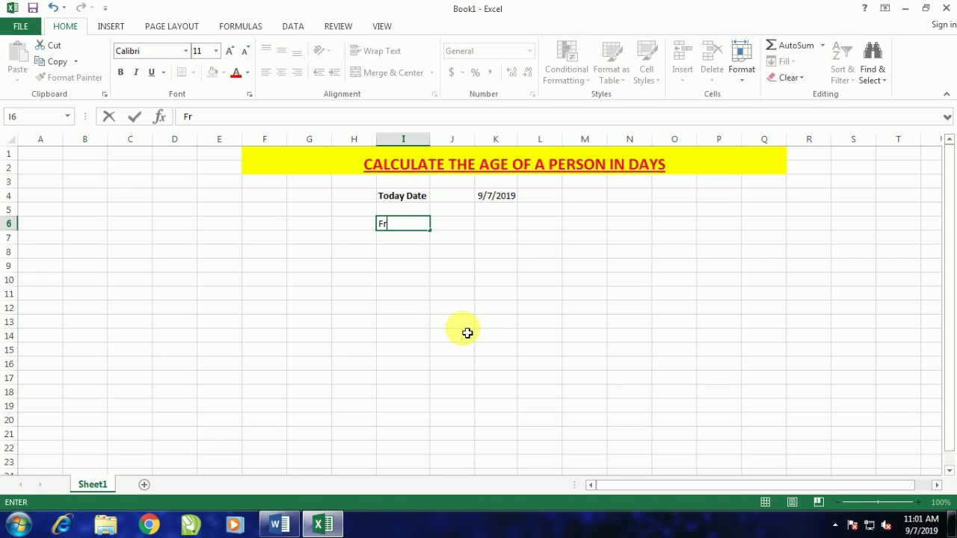
pyautogui.write('iends')
pyautogui.press('Tab')
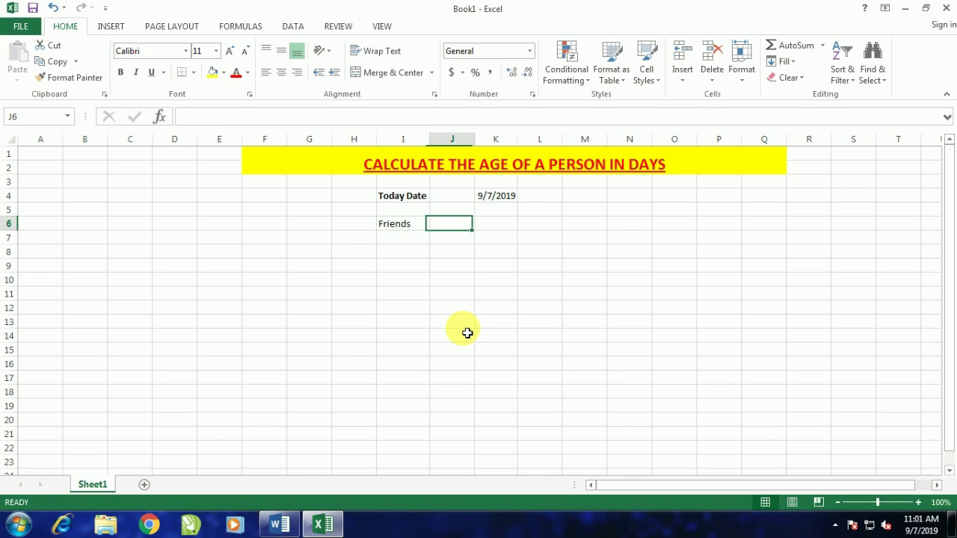
pyautogui.write('B')
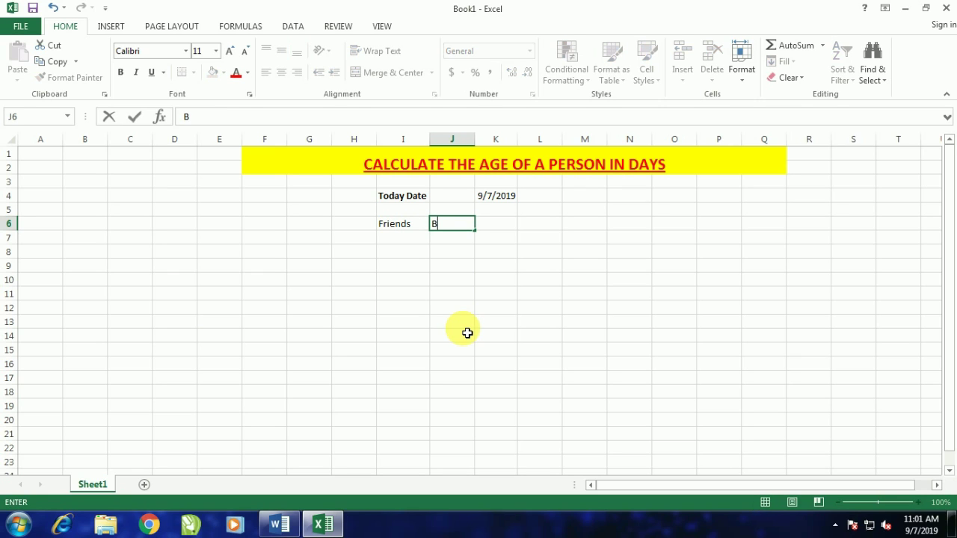
pyautogui.write('irthd')
pyautogui.write('ay')
pyautogui.press('Tab')
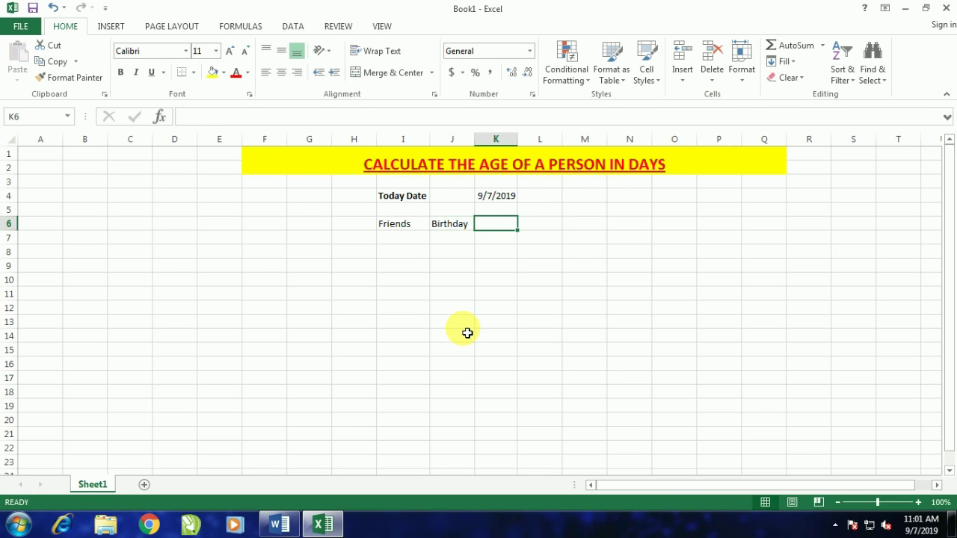
pyautogui.write('days')
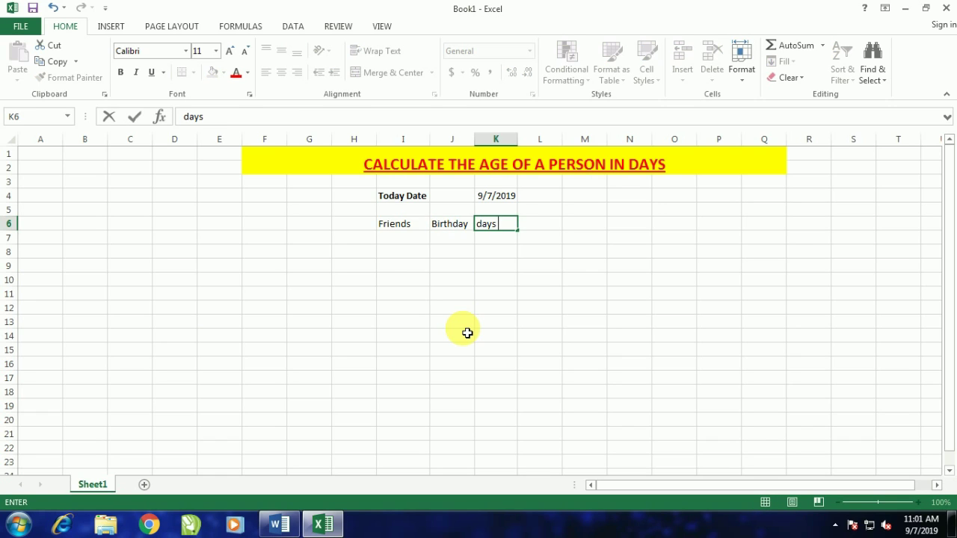
pyautogui.write(' upto t')
pyautogui.write('oday')
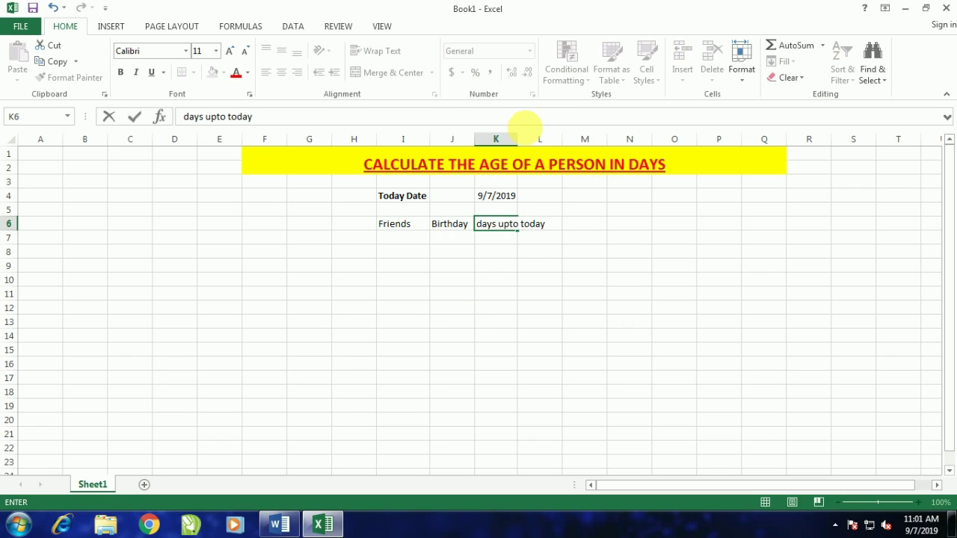
pyautogui.click(496, 309)
pyautogui.moveTo(523, 149); pyautogui.dragTo(550, 149)
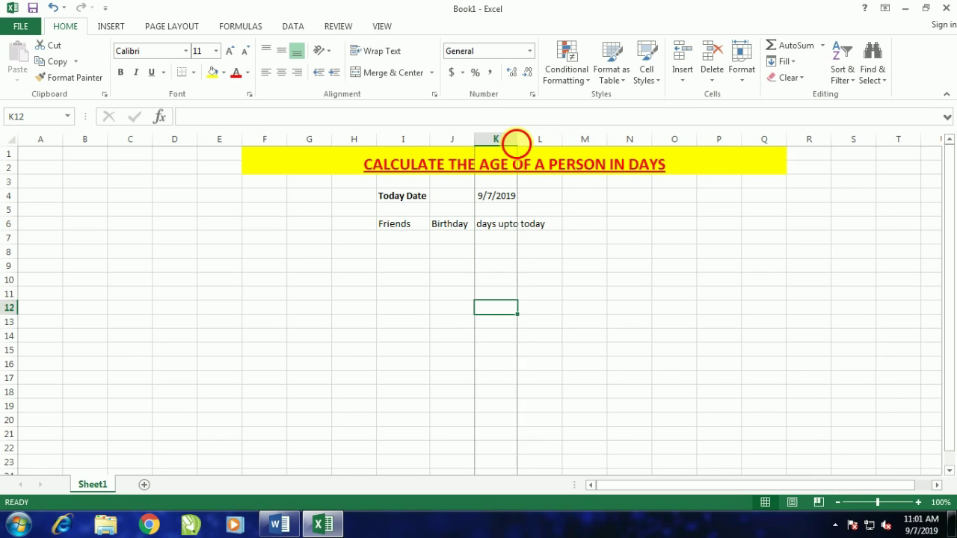
# Step: Bring up the workbook's save page with Ctrl+S, then back out to the sheet
pyautogui.click(423, 240)
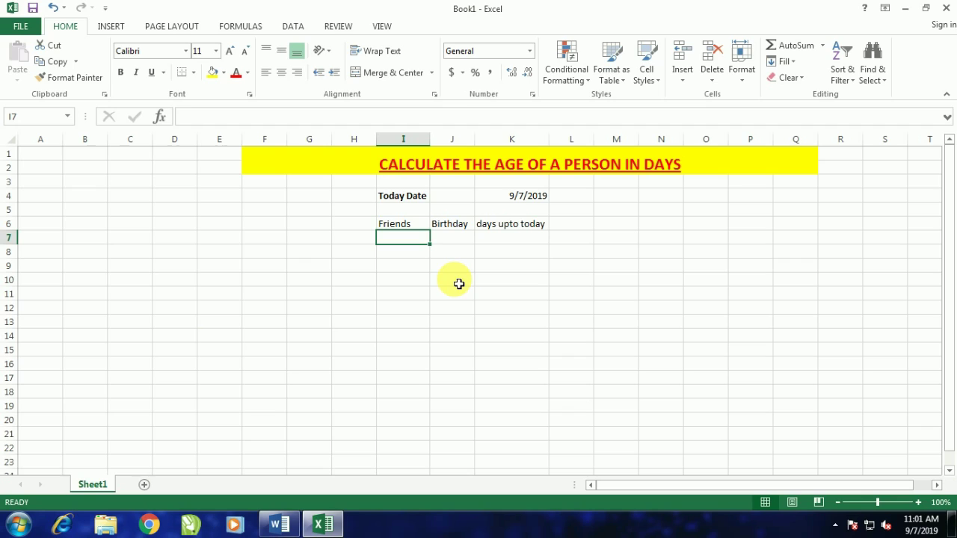
pyautogui.hotkey('ctrl', 's')
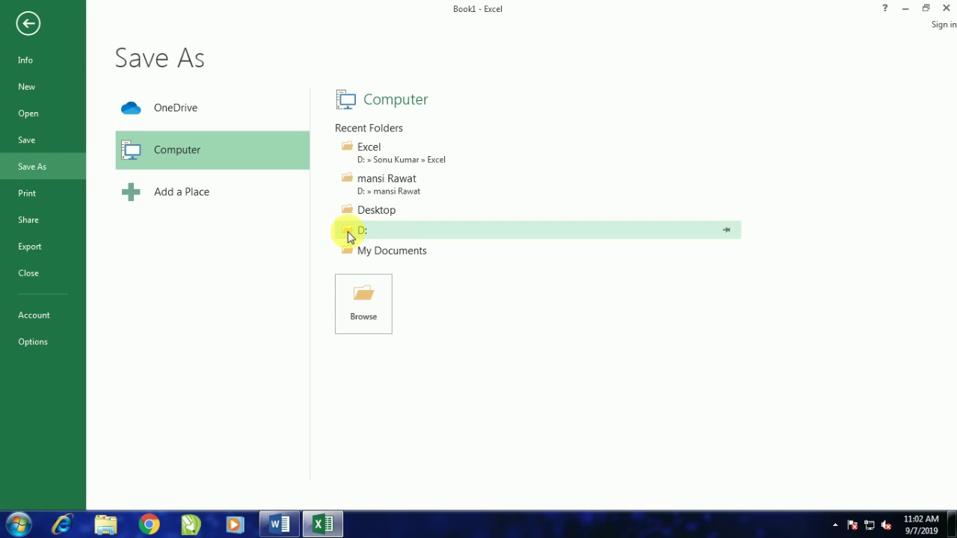
pyautogui.click(23, 23)
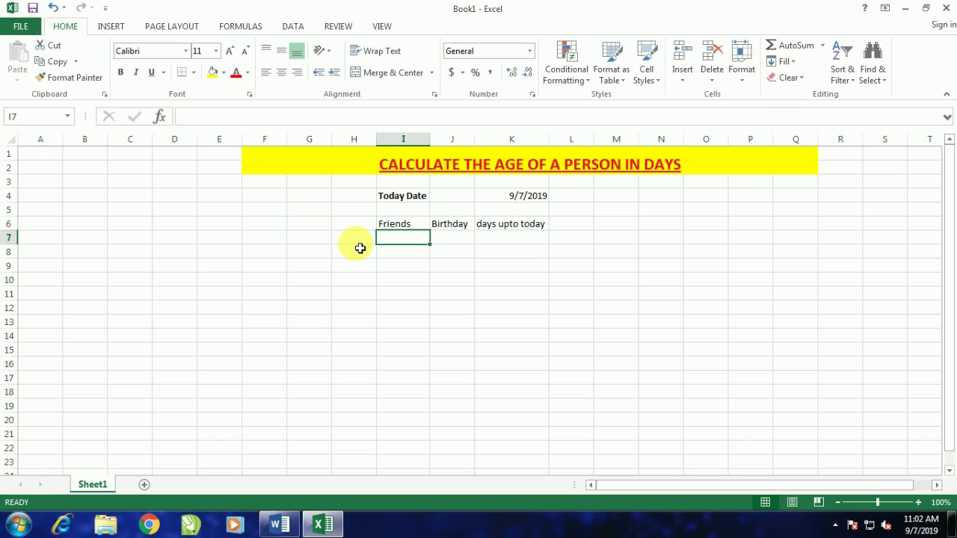
# Step: Type the five friends' first names down cells I7 to I11, one per row
pyautogui.write('Son')
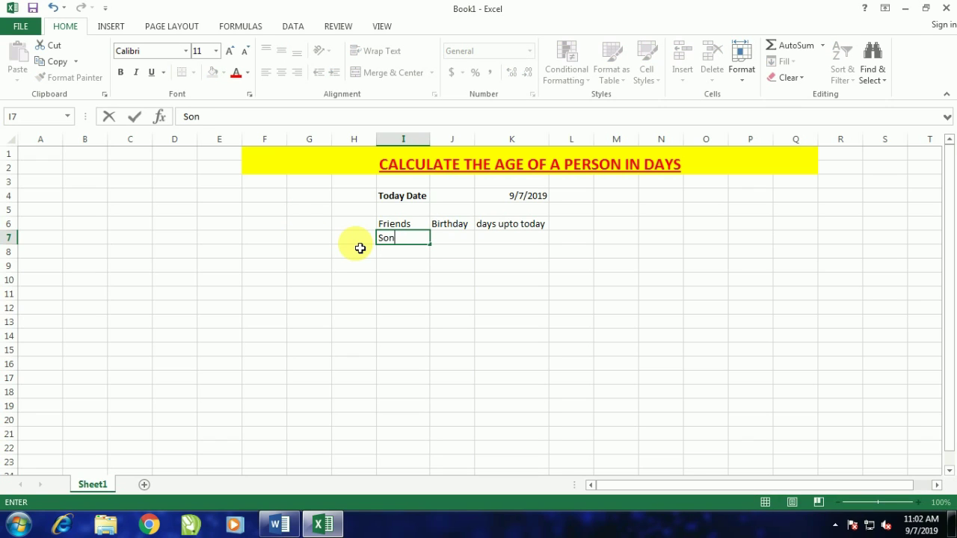
pyautogui.write('u')
pyautogui.press('Return')
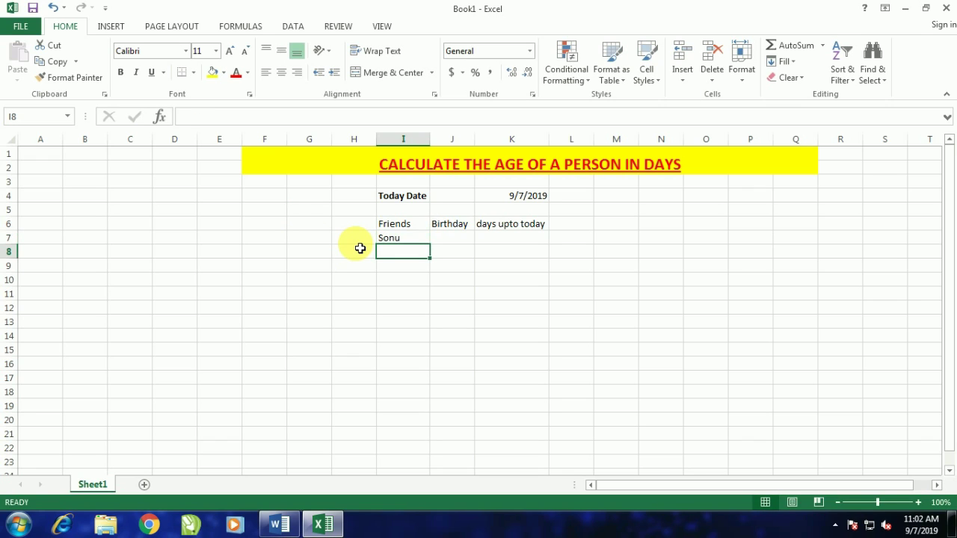
pyautogui.write('Niket')
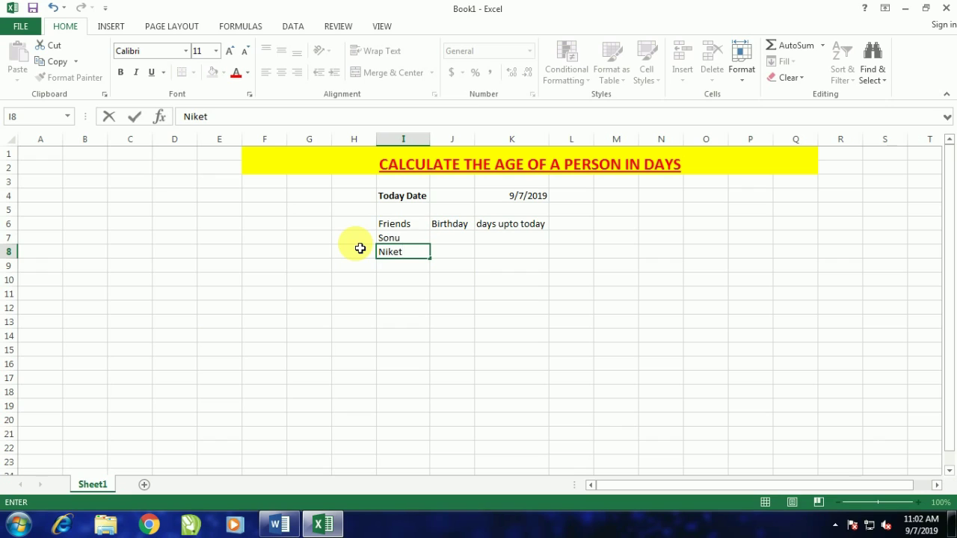
pyautogui.press('Return')
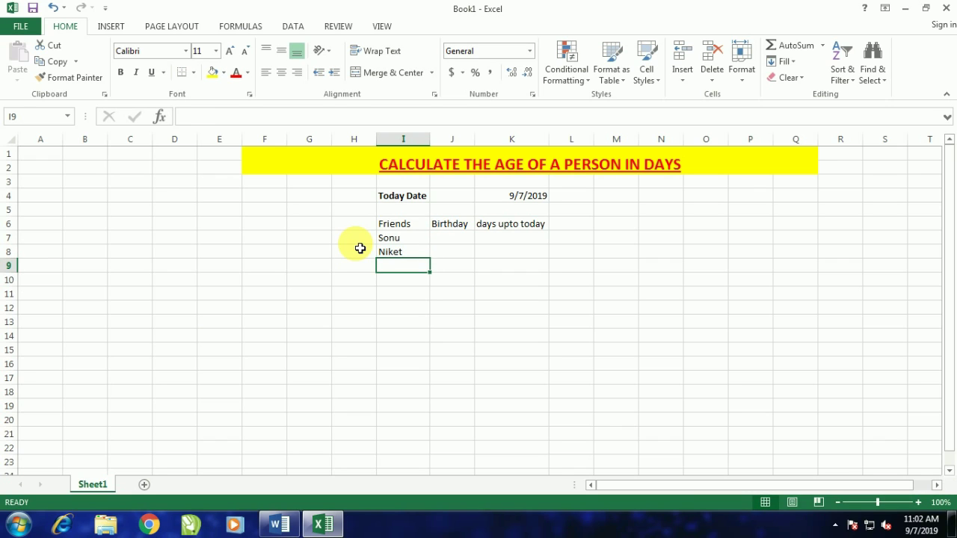
pyautogui.write('R')
pyautogui.write('ajesh')
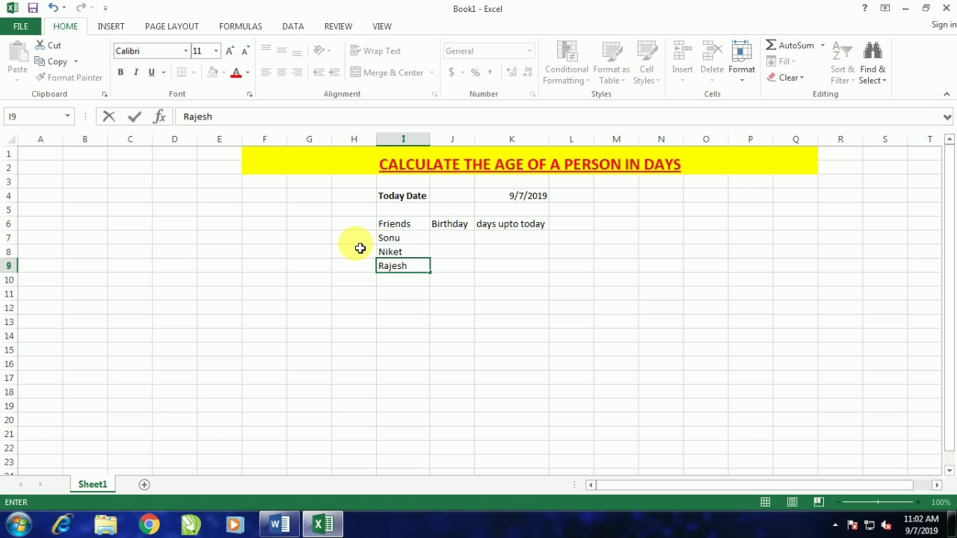
pyautogui.press('Return')
pyautogui.write('Manoj')
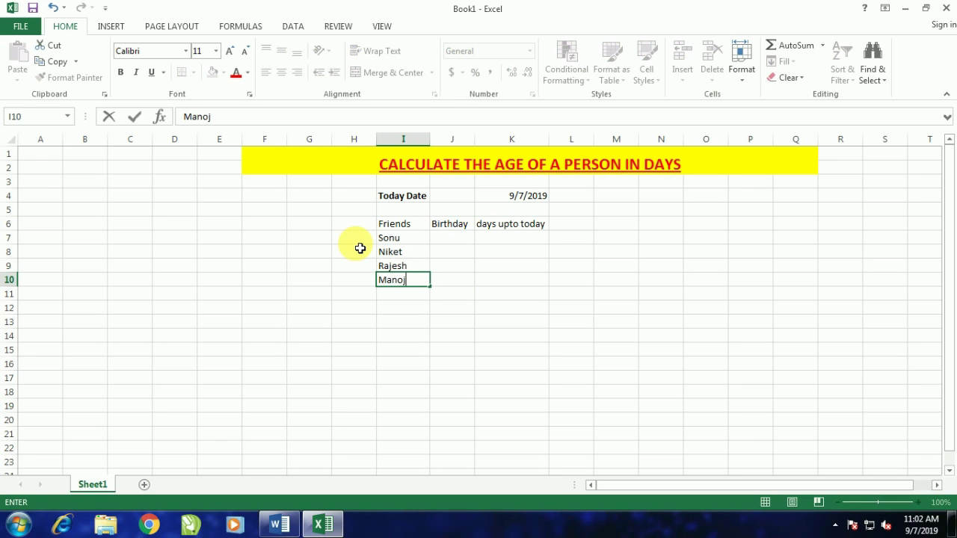
pyautogui.press('Return')
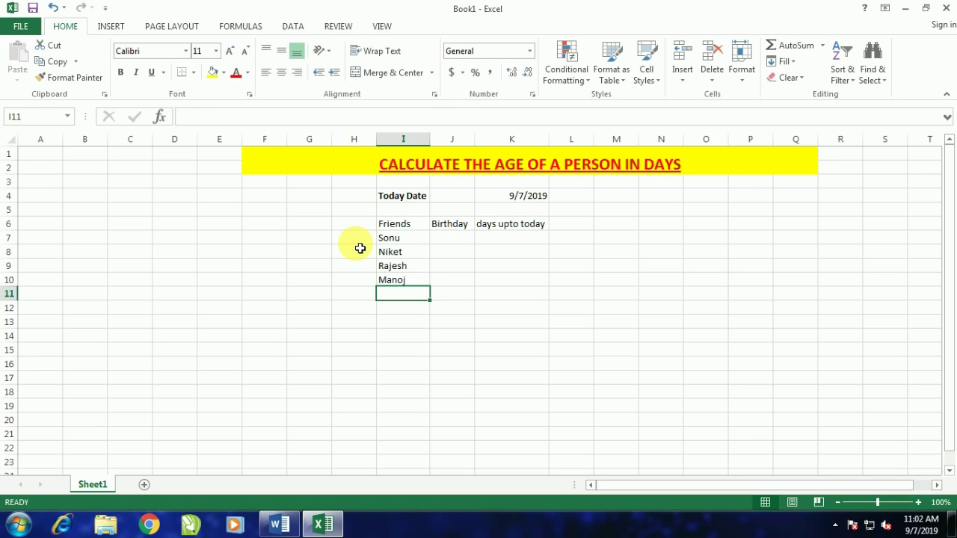
pyautogui.write('Jai')
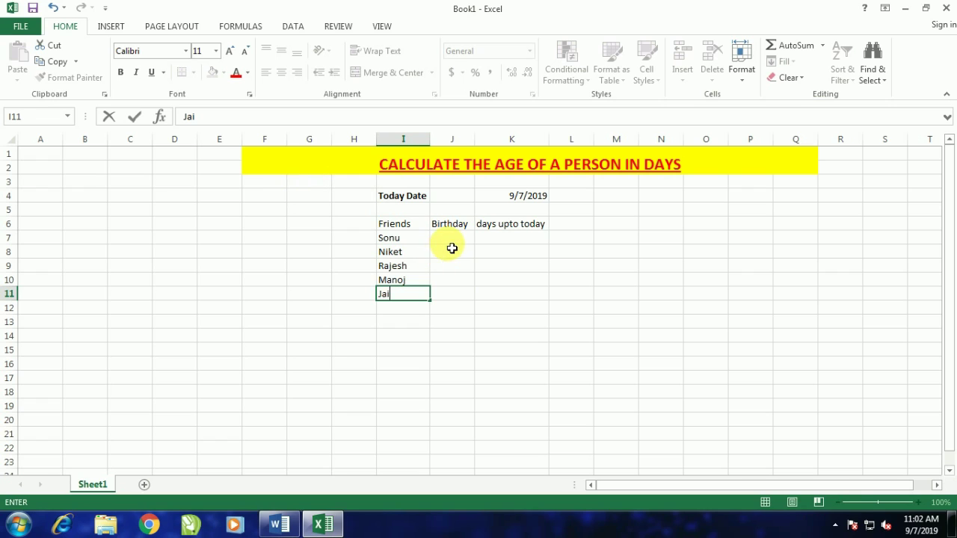
pyautogui.click(451, 241)
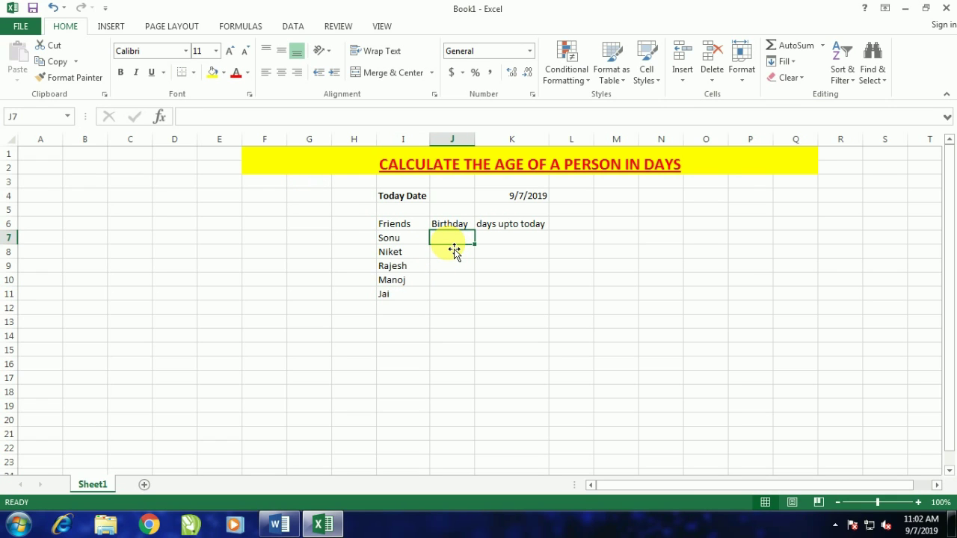
# Step: Enter birth dates 1/4/2001, 10/13/1950, 9/5/1977, 11/8/1965 and 11/12/1968 in J7:J11
pyautogui.write('01/')
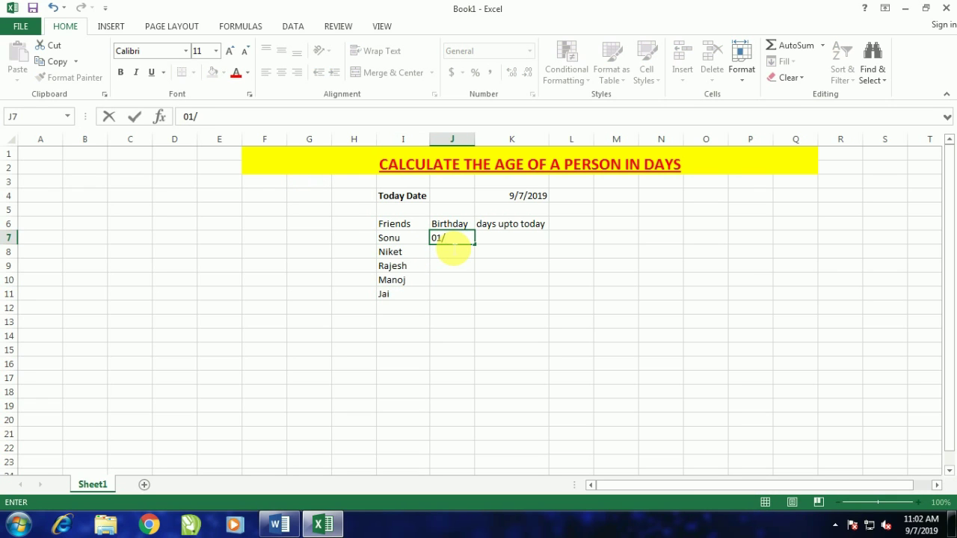
pyautogui.write('04/20')
pyautogui.write('01')
pyautogui.click(453, 251)
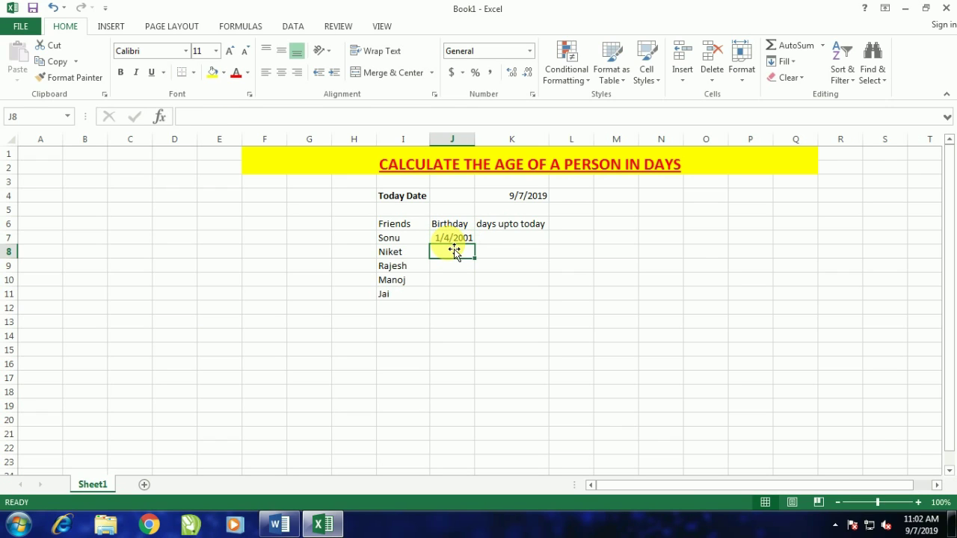
pyautogui.write('10/13/')
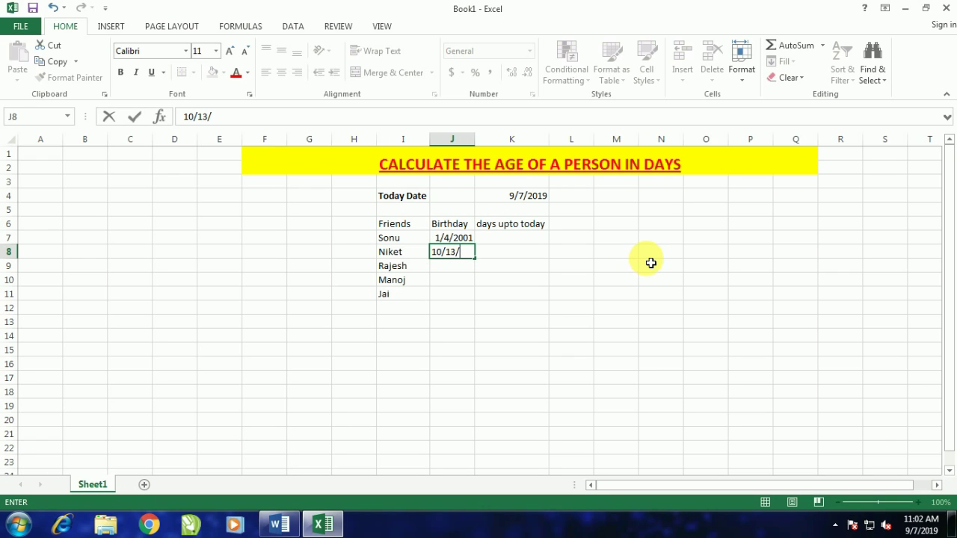
pyautogui.write('195')
pyautogui.write('0')
pyautogui.hotkey('ctrl', 'Return')
pyautogui.press('Return')
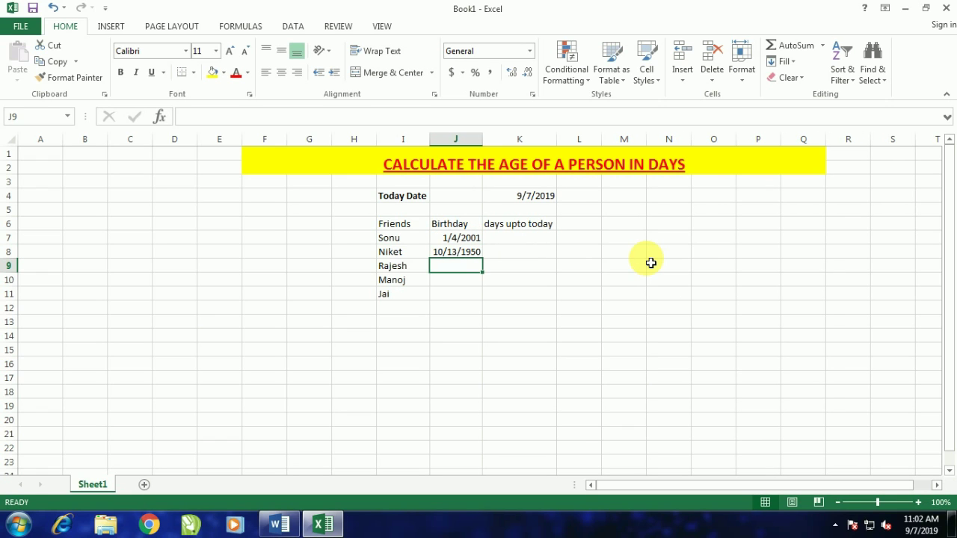
pyautogui.write('09/05/')
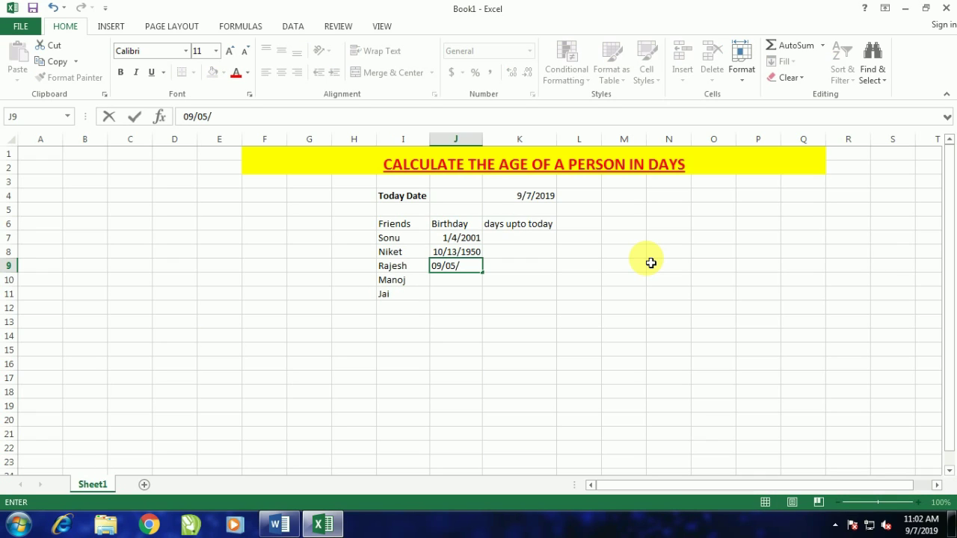
pyautogui.write('19')
pyautogui.write('77')
pyautogui.press('Return')
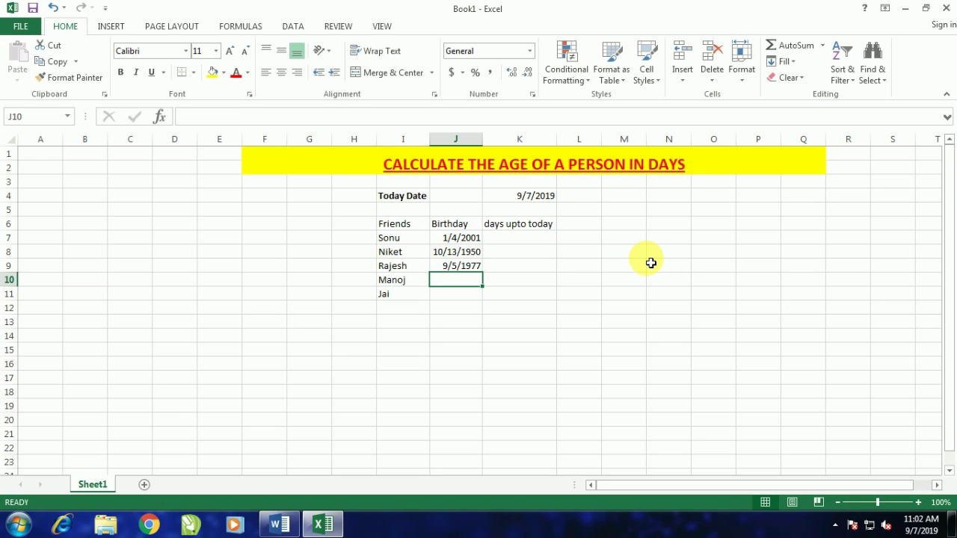
pyautogui.write('11')
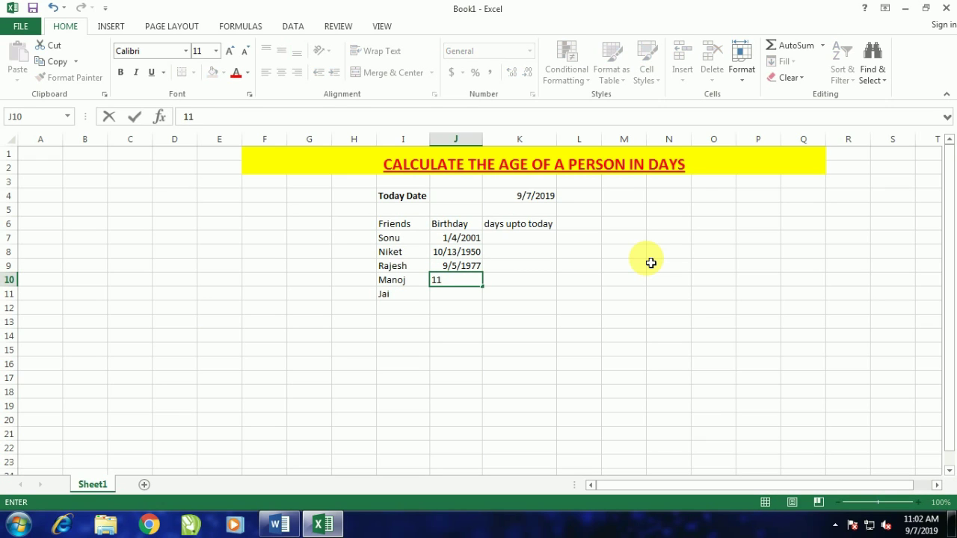
pyautogui.write('/08/')
pyautogui.write('1965')
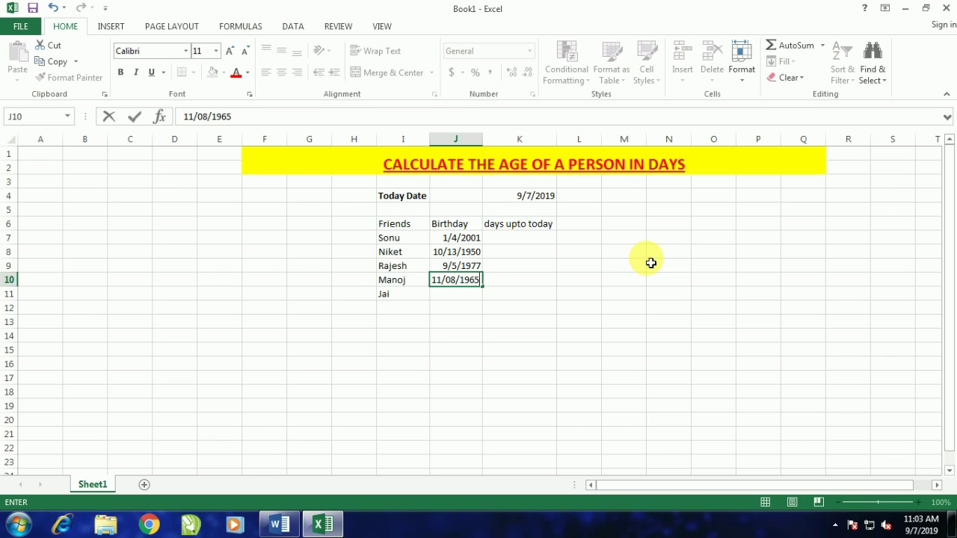
pyautogui.press('Return')
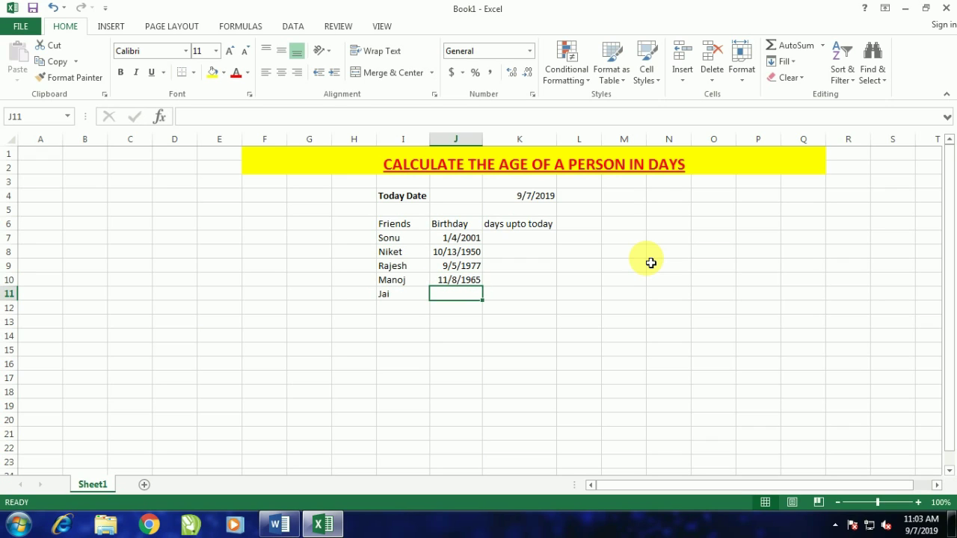
pyautogui.write('1/12')
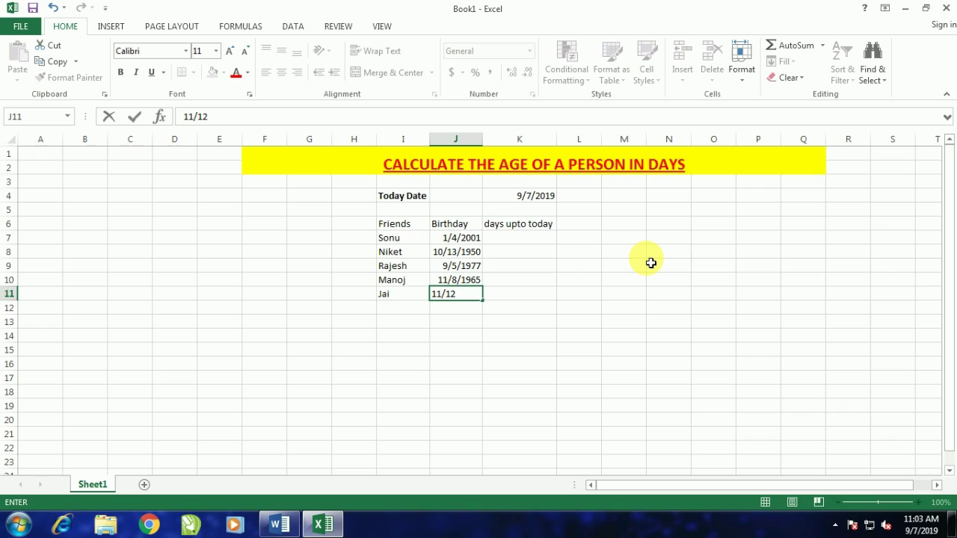
pyautogui.write('/1')
pyautogui.write('968')
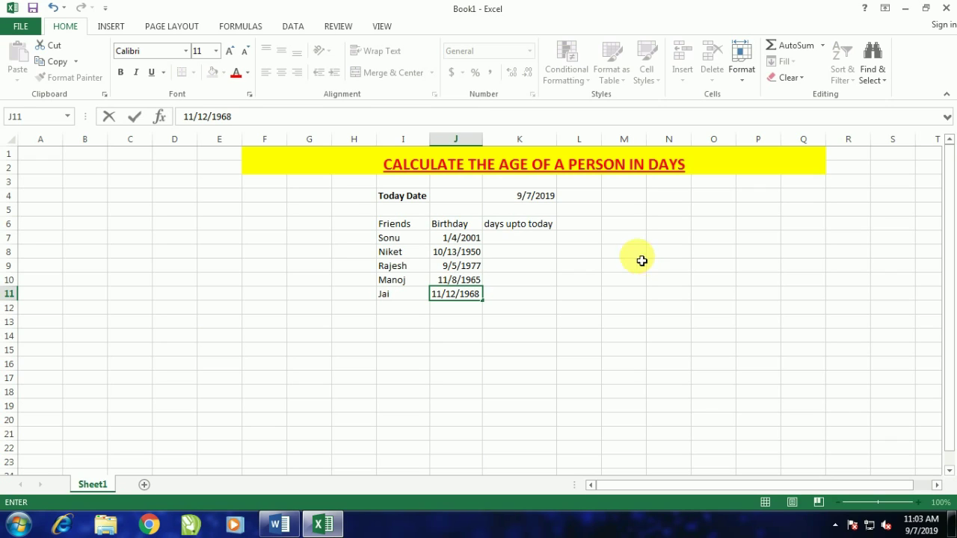
pyautogui.click(533, 240)
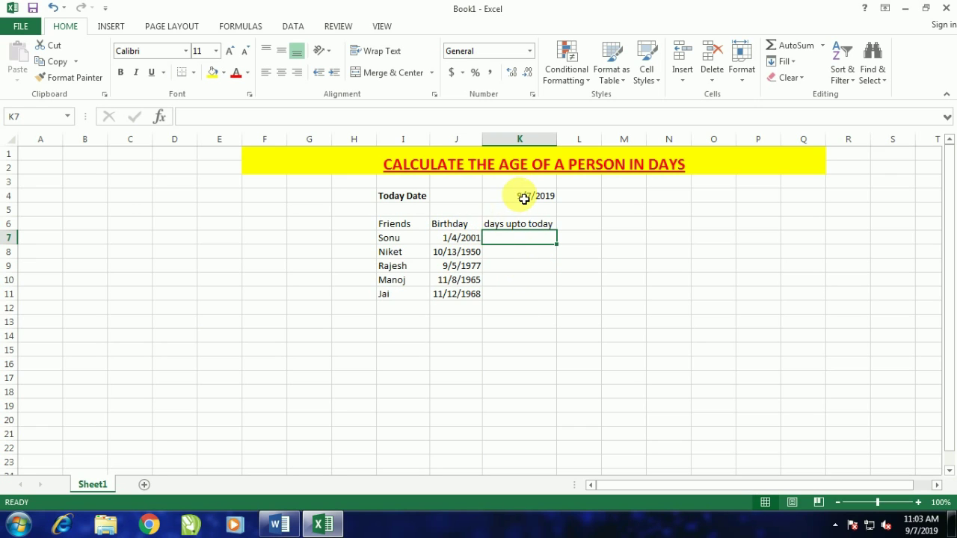
# Step: Enter =$K$4-J7 in K7 and fill it down to K11, giving 6820 through 18561 days
pyautogui.click(538, 196)
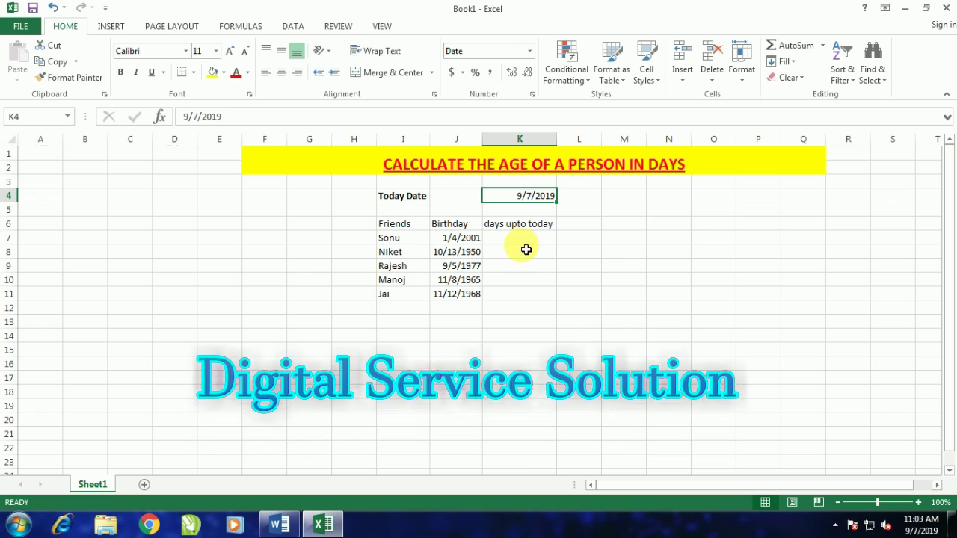
pyautogui.click(527, 247)
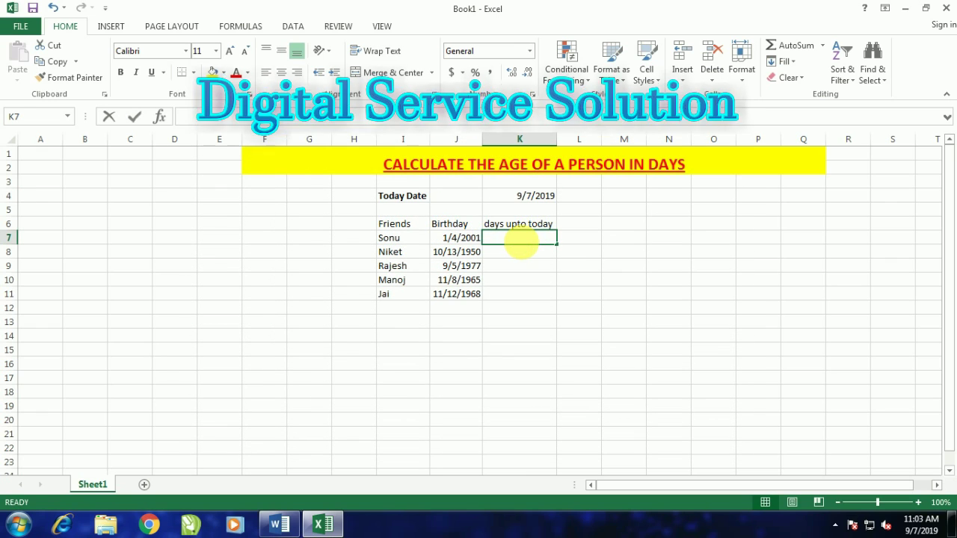
pyautogui.write('=')
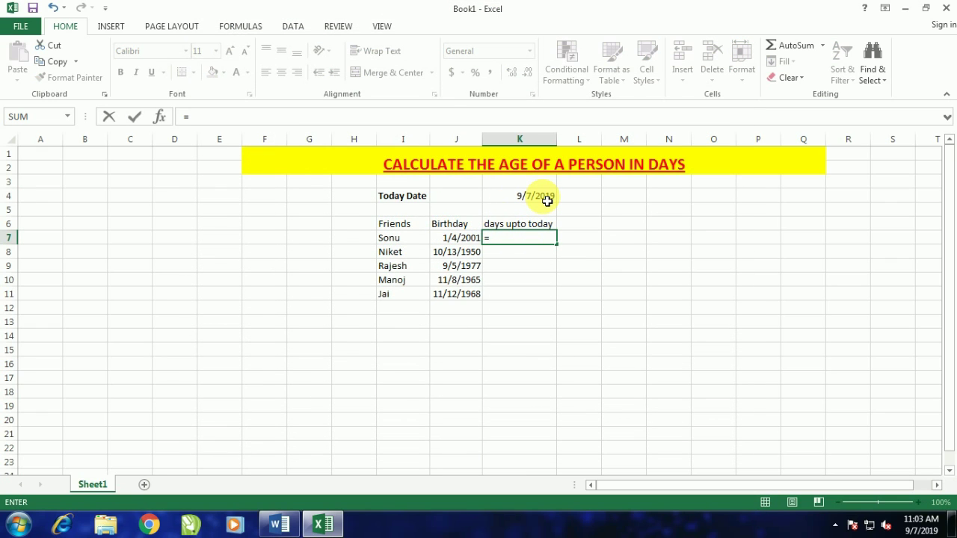
pyautogui.click(548, 201)
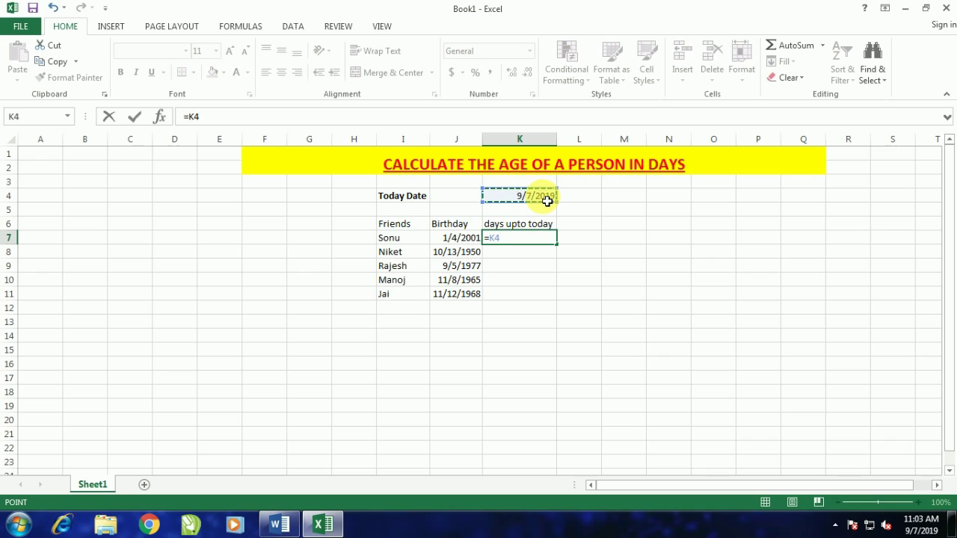
pyautogui.press('F4')
pyautogui.write('$K$4-')
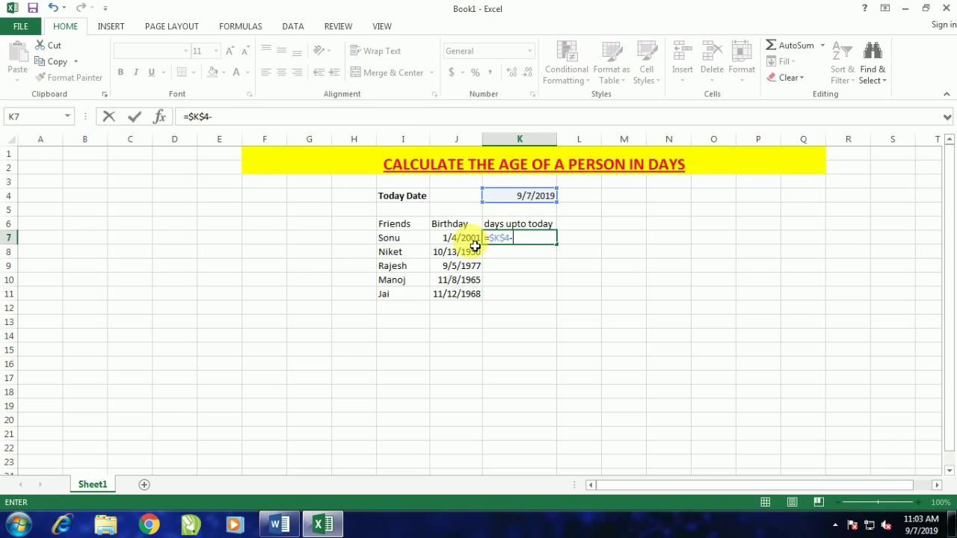
pyautogui.click(474, 246)
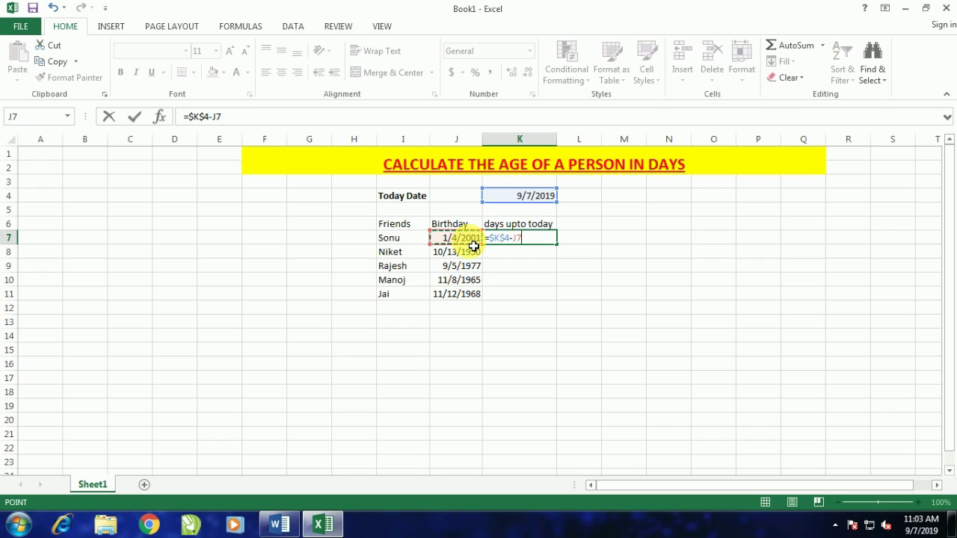
pyautogui.press('Return')
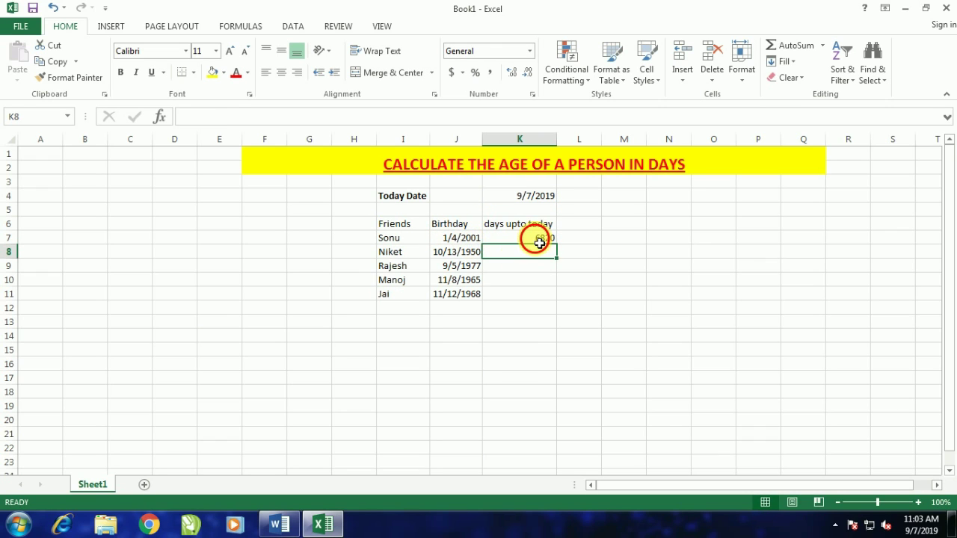
pyautogui.click(540, 239)
pyautogui.moveTo(558, 246); pyautogui.dragTo(555, 306)
pyautogui.click(523, 327)
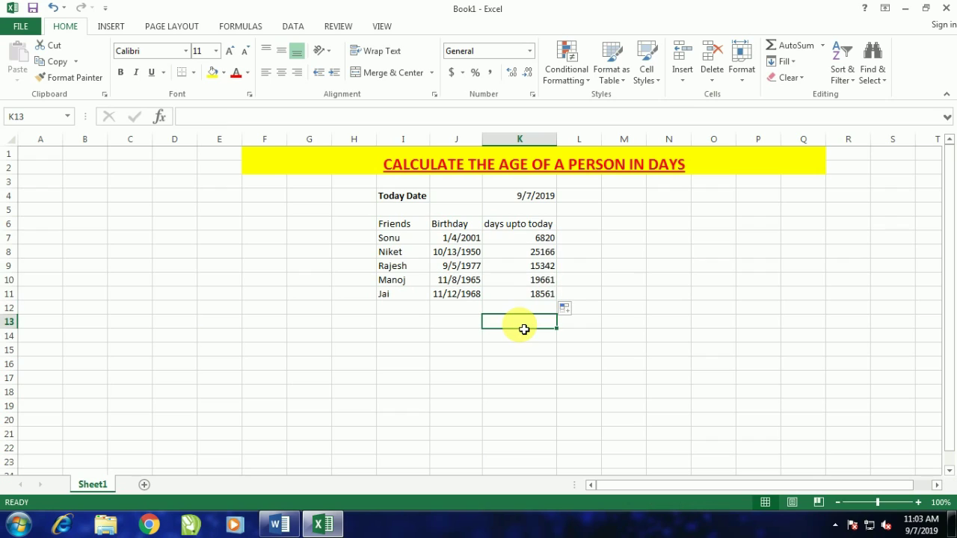
# Step: Enlarge the Today Date label to 12 pt, auto-fit column I, and make the K4 date bold 12 pt
pyautogui.click(405, 201)
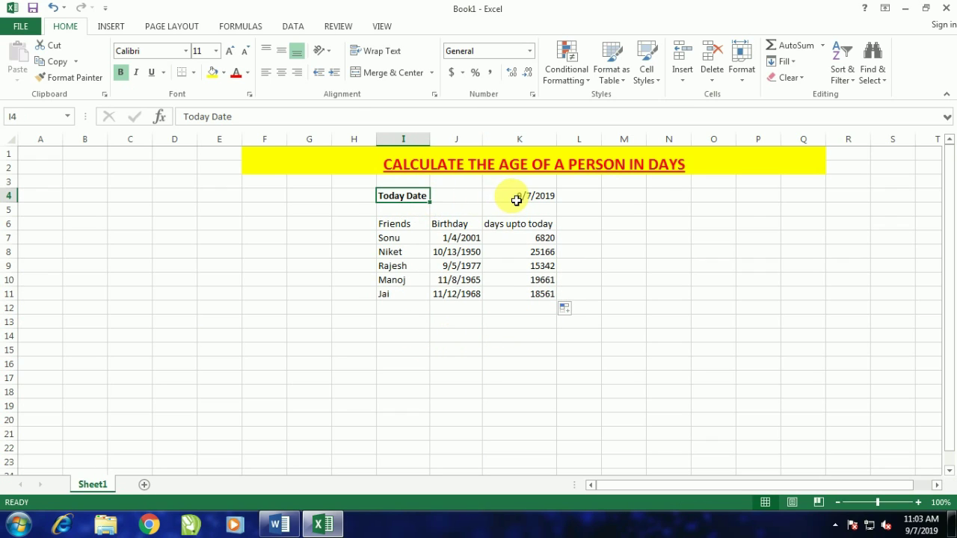
pyautogui.click(230, 50)
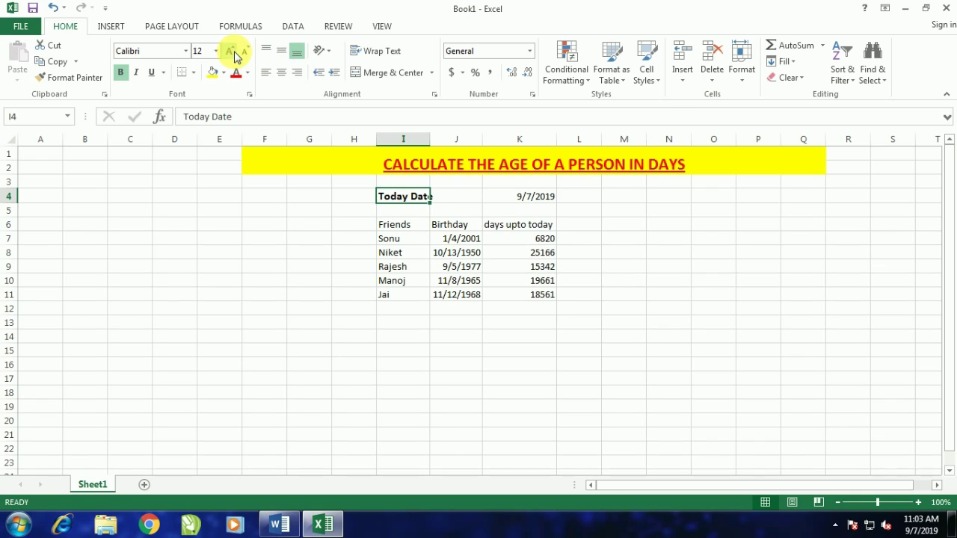
pyautogui.doubleClick(430, 139)
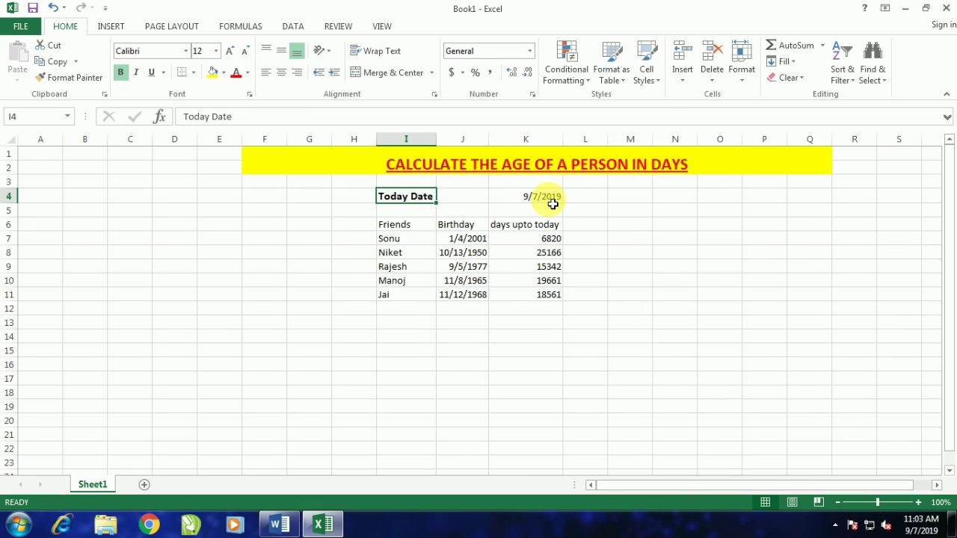
pyautogui.click(546, 198)
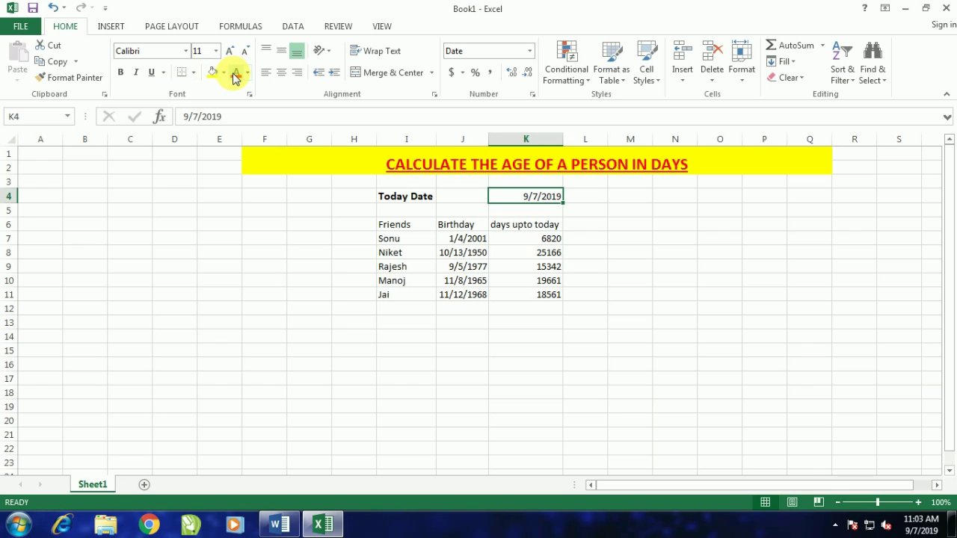
pyautogui.click(121, 75)
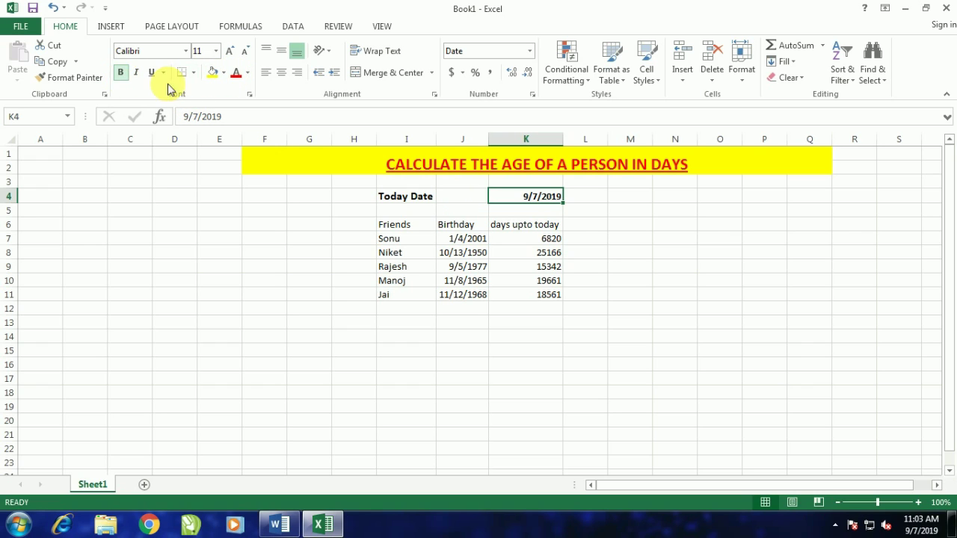
pyautogui.click(230, 53)
pyautogui.click(231, 52)
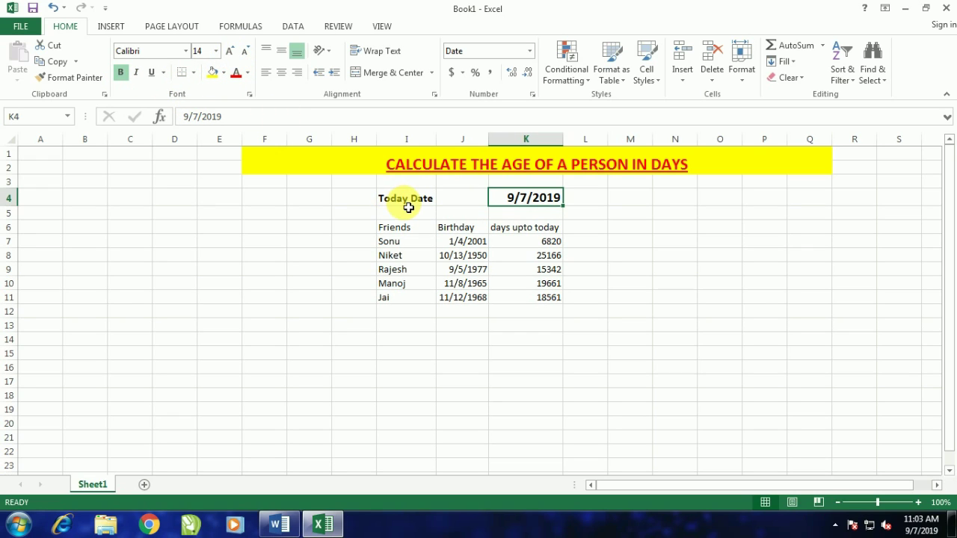
pyautogui.click(408, 207)
pyautogui.click(513, 198)
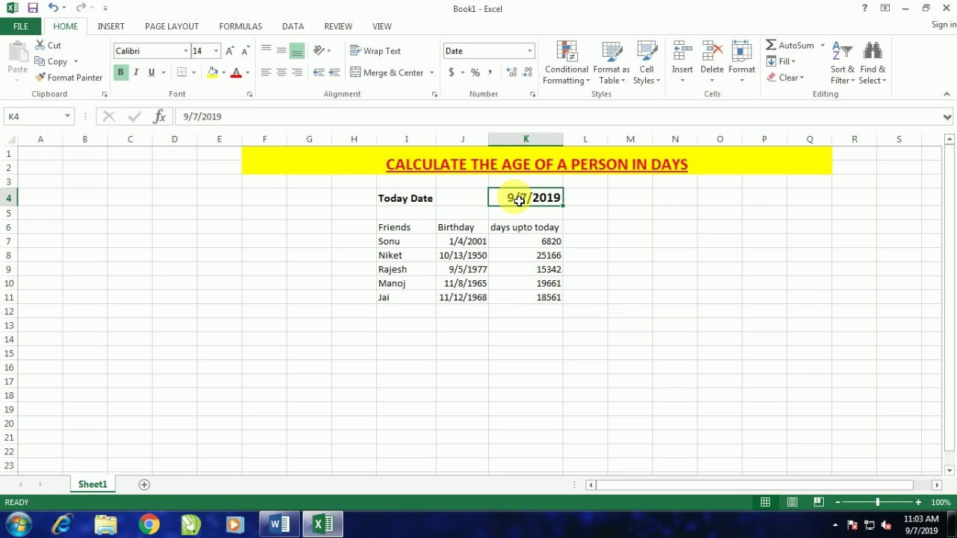
pyautogui.click(245, 51)
# Step: Colour the Today Date label and the 9/7/2019 date dark blue
pyautogui.click(406, 197)
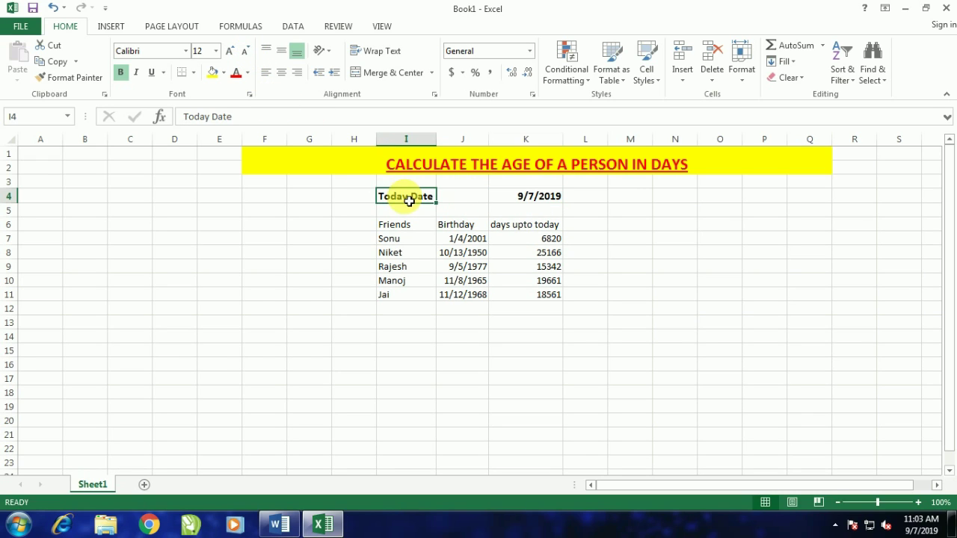
pyautogui.click(247, 73)
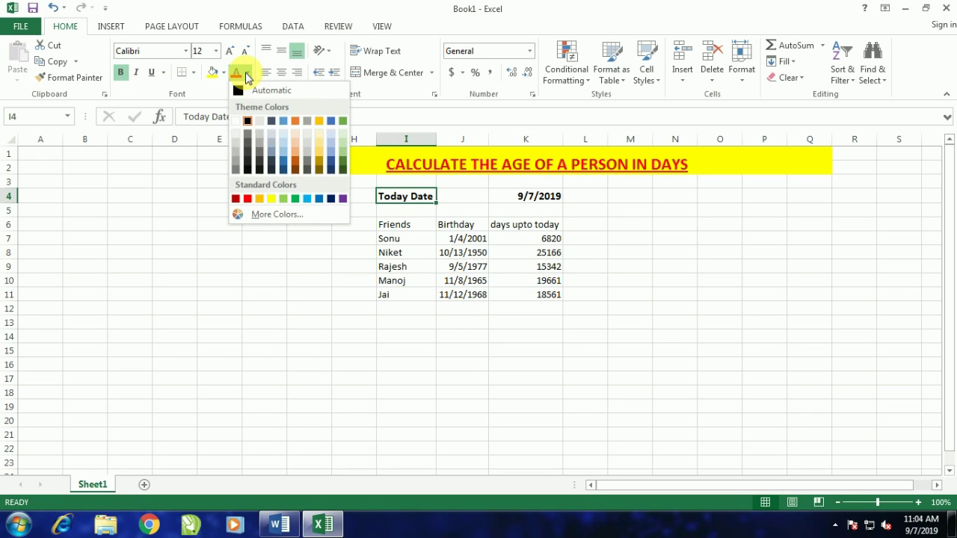
pyautogui.click(334, 199)
pyautogui.click(520, 210)
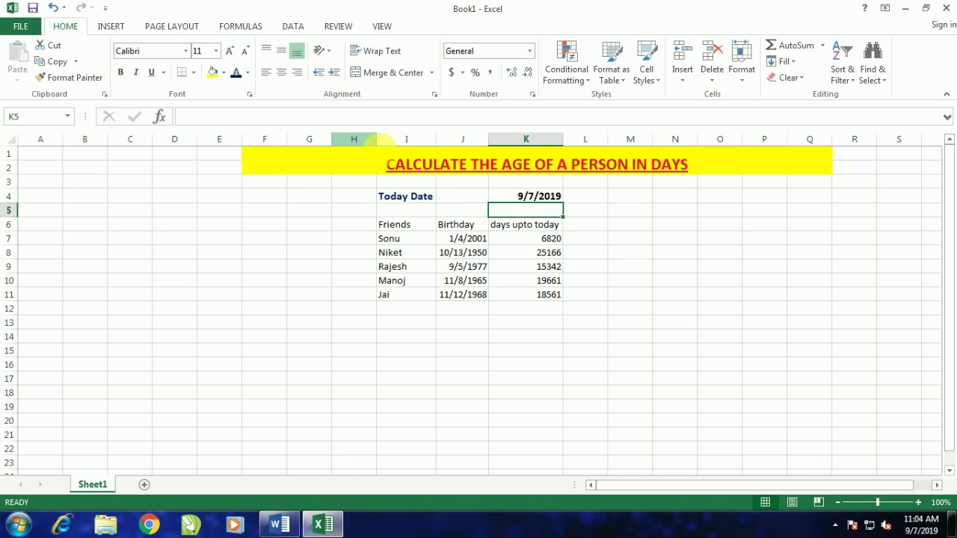
pyautogui.click(523, 196)
pyautogui.click(247, 72)
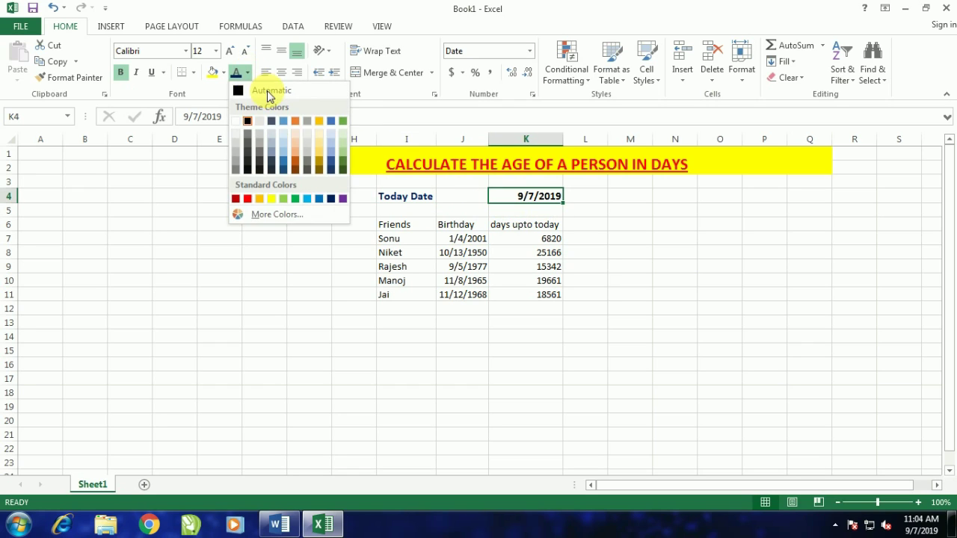
pyautogui.click(332, 198)
pyautogui.moveTo(383, 226); pyautogui.dragTo(525, 235)
# Step: Make the row 6 table headers bold, 12 pt and blue, and widen column K
pyautogui.click(121, 72)
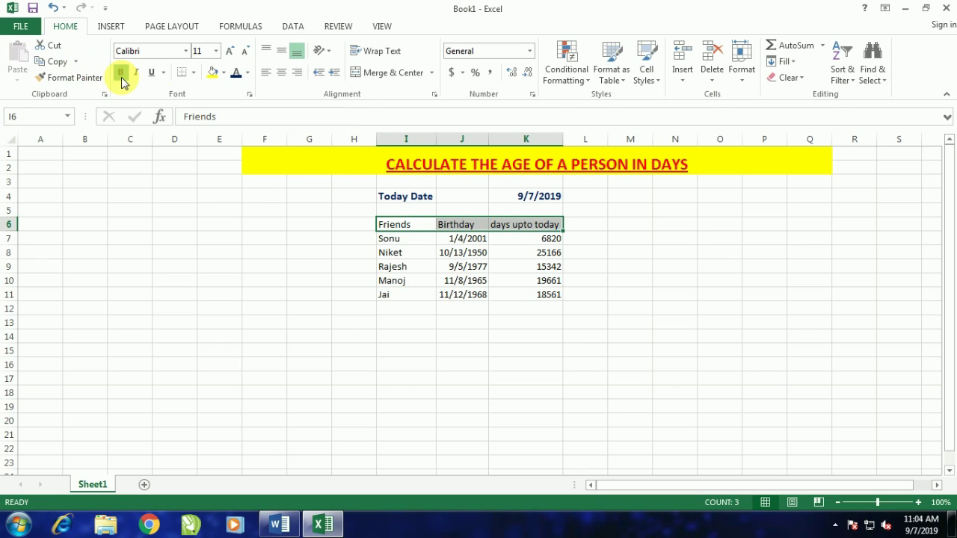
pyautogui.click(233, 50)
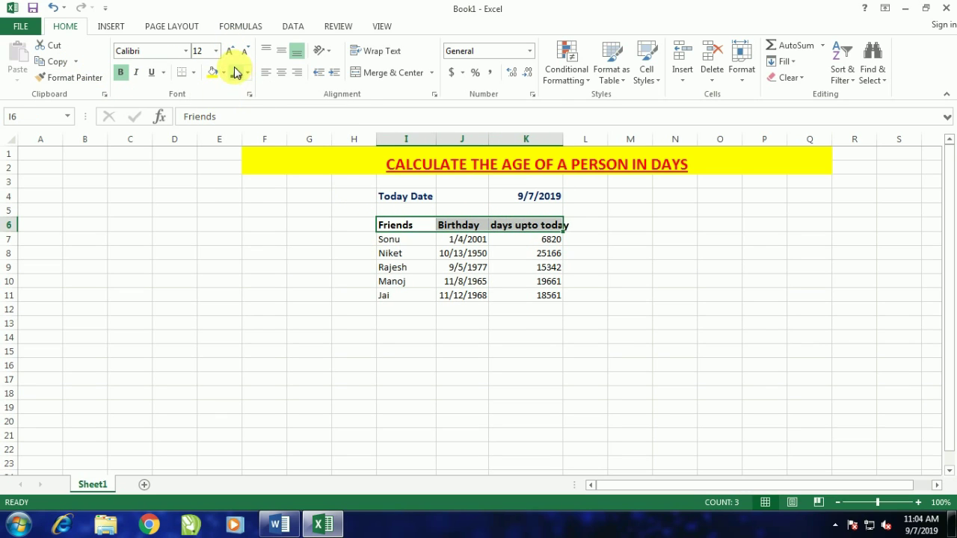
pyautogui.click(247, 73)
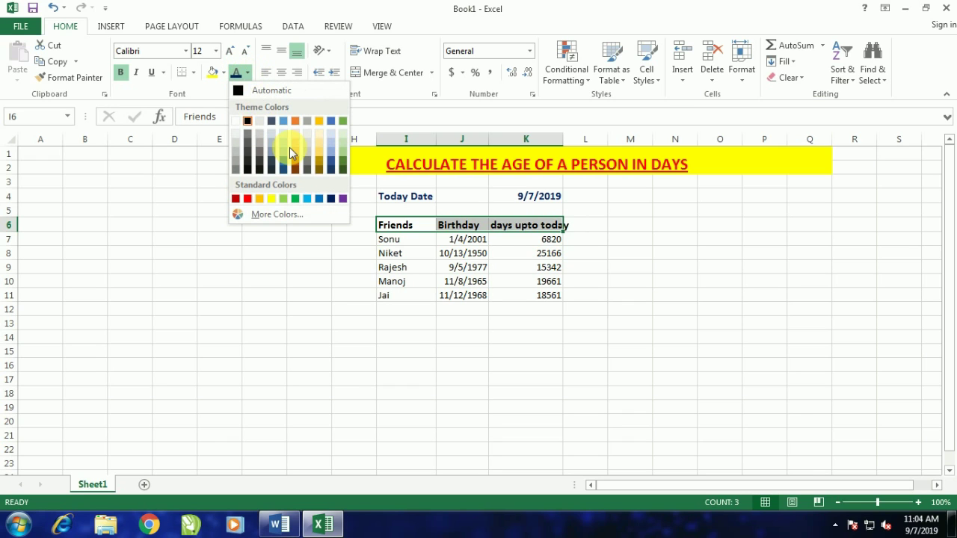
pyautogui.click(319, 199)
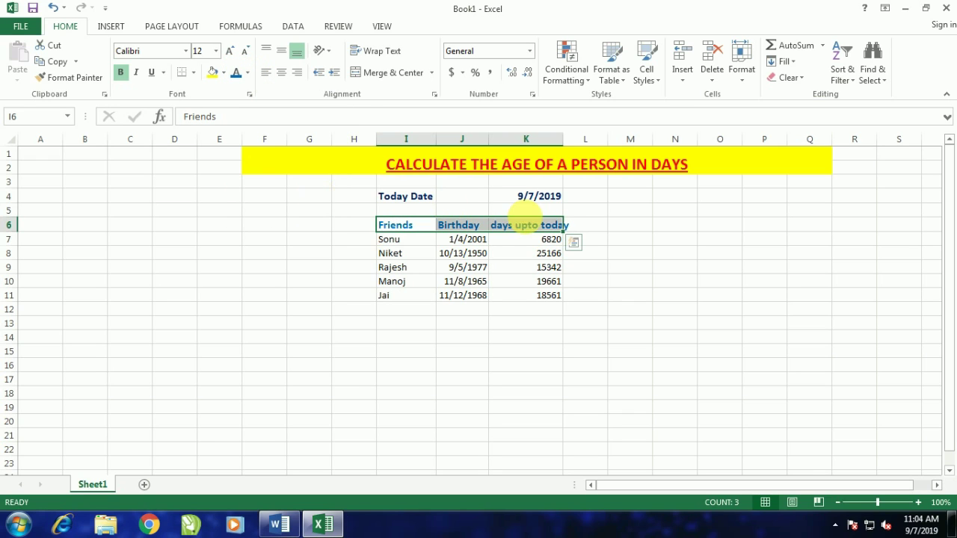
pyautogui.moveTo(569, 149); pyautogui.dragTo(579, 149)
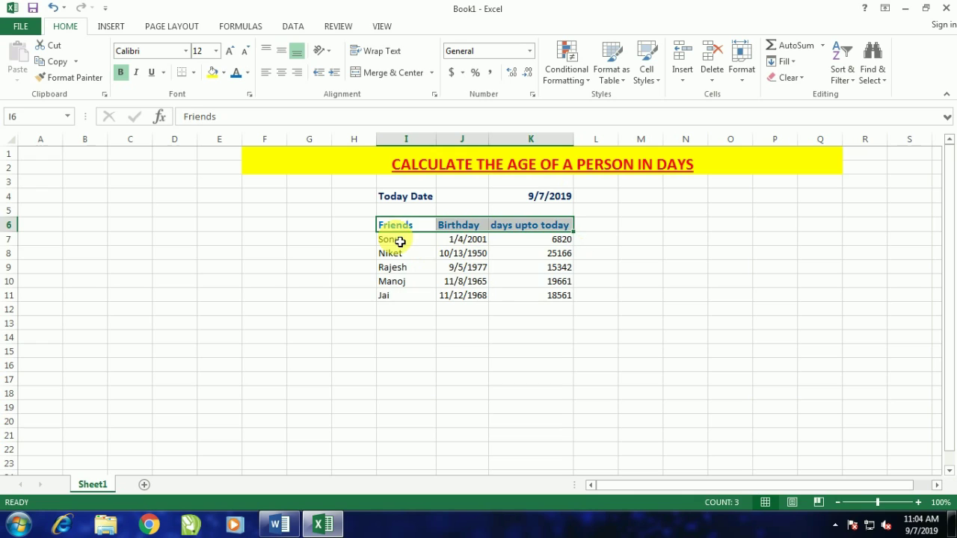
# Step: Make the friends, birthdays and day-count data in I7:K11 bold purple
pyautogui.moveTo(399, 242); pyautogui.dragTo(550, 298)
pyautogui.click(235, 72)
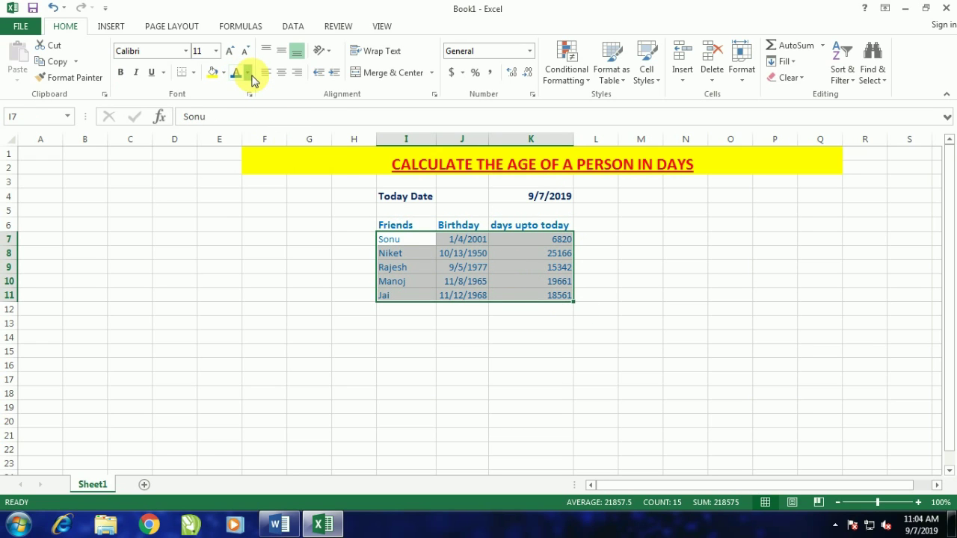
pyautogui.click(247, 73)
pyautogui.click(342, 199)
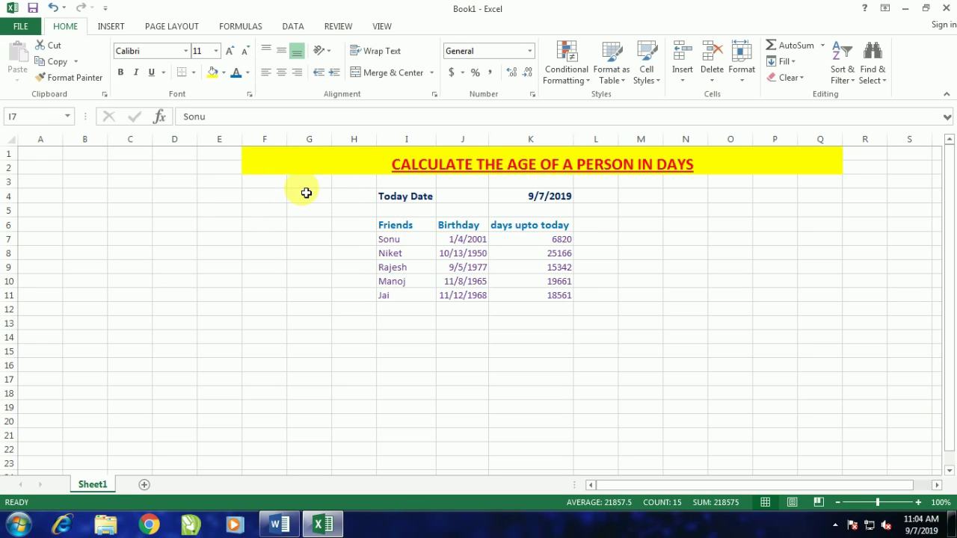
pyautogui.click(121, 72)
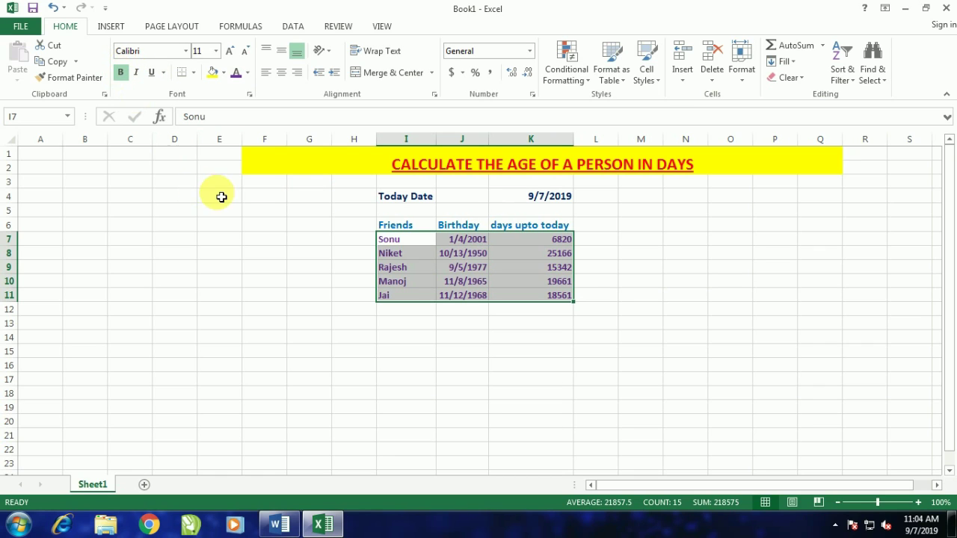
pyautogui.click(272, 256)
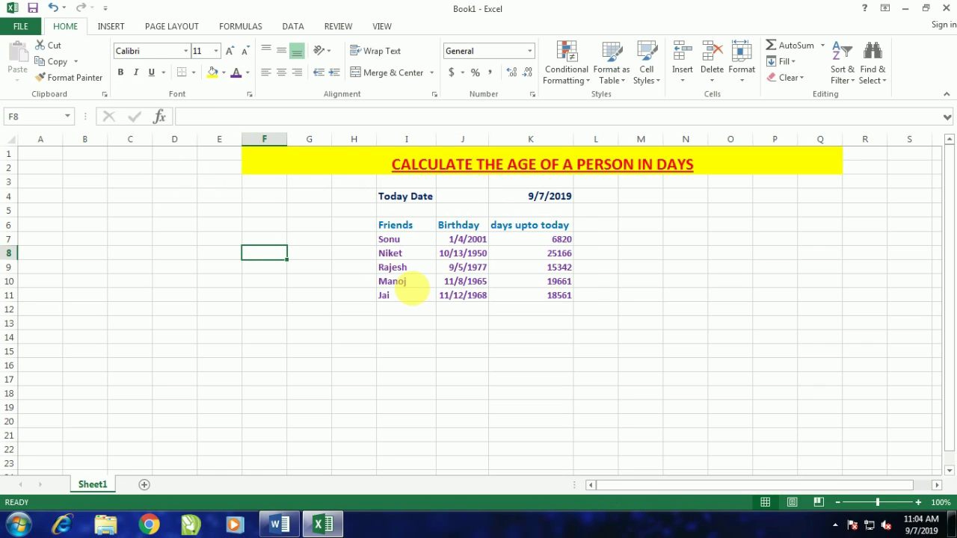
# Step: Enlarge the table entries from Sonu to 18561 to 12 pt
pyautogui.moveTo(400, 241); pyautogui.dragTo(537, 299)
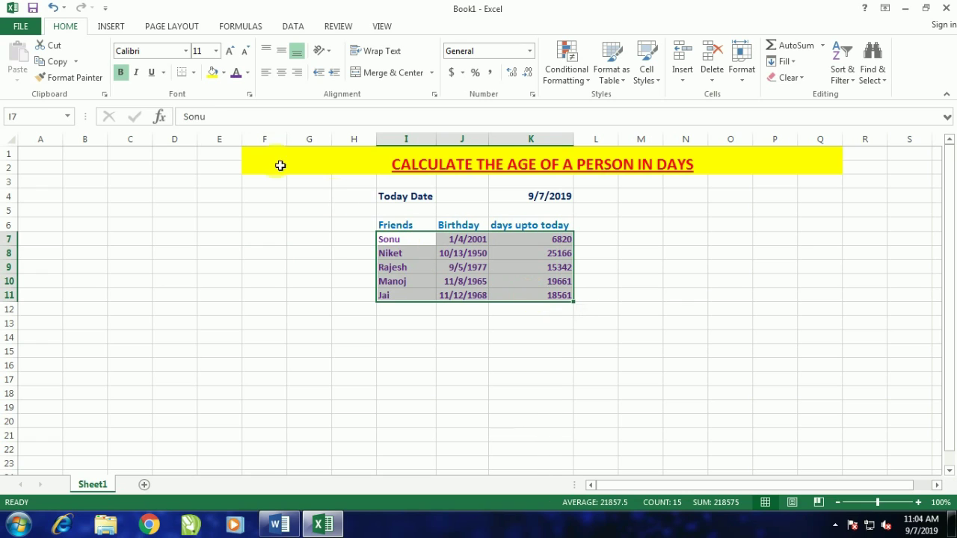
pyautogui.click(228, 52)
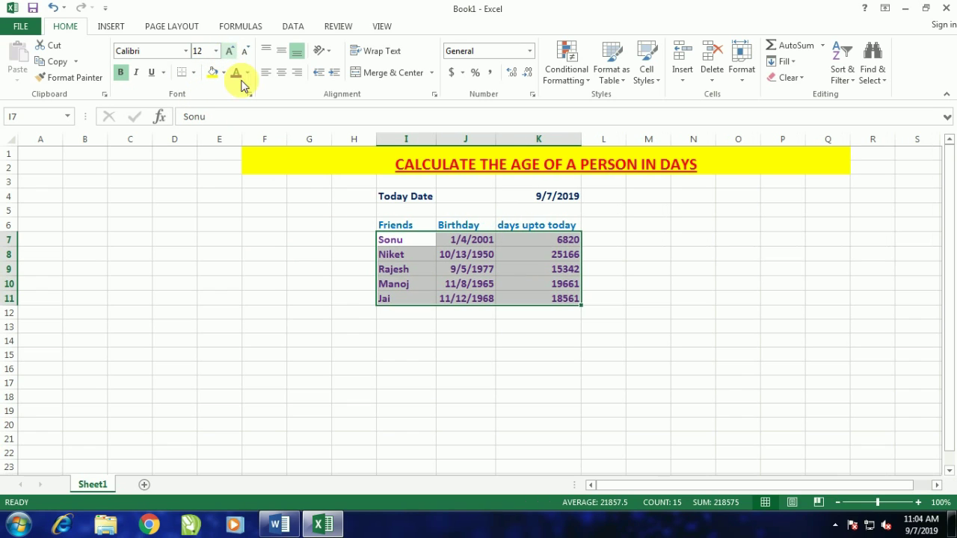
pyautogui.click(344, 299)
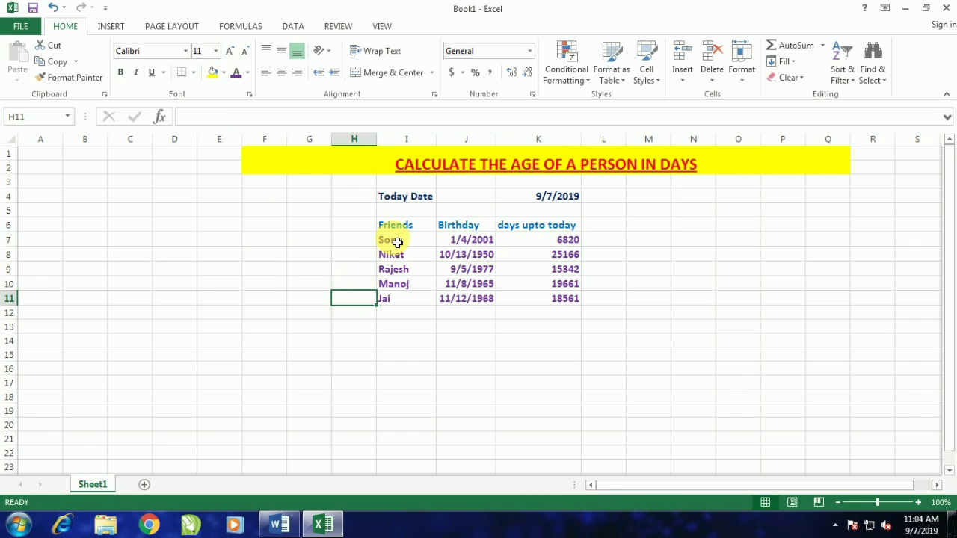
# Step: Fill the merged title cell F1 with dark blue and make its title text white
pyautogui.click(261, 159)
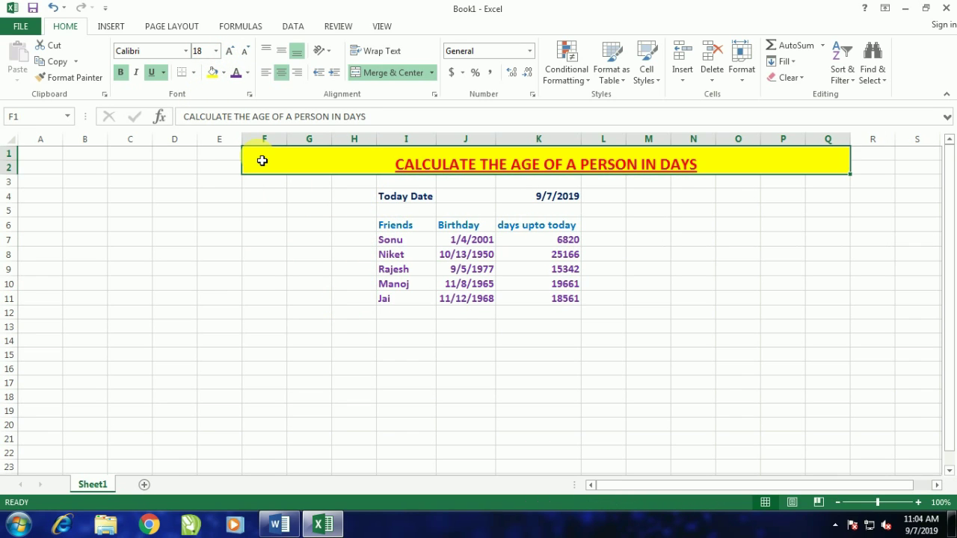
pyautogui.click(248, 73)
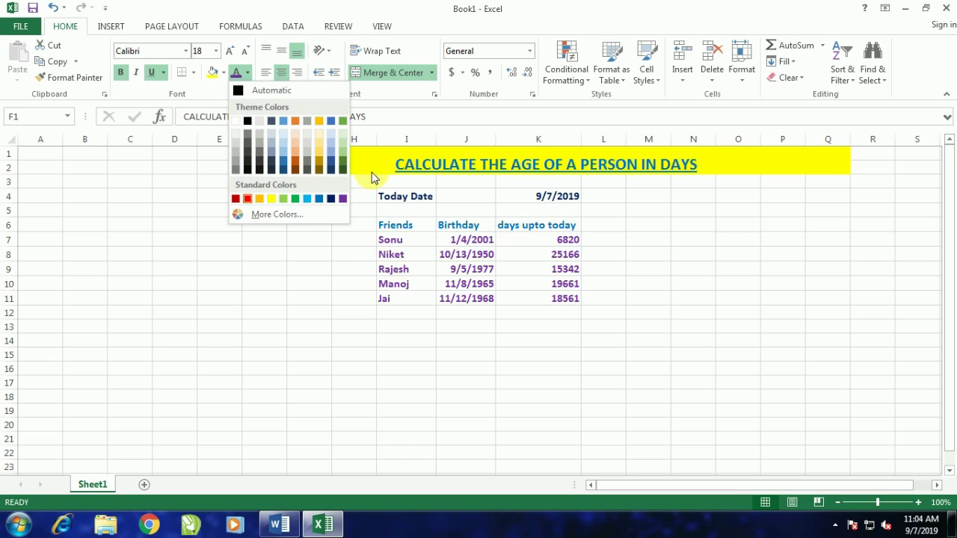
pyautogui.click(367, 193)
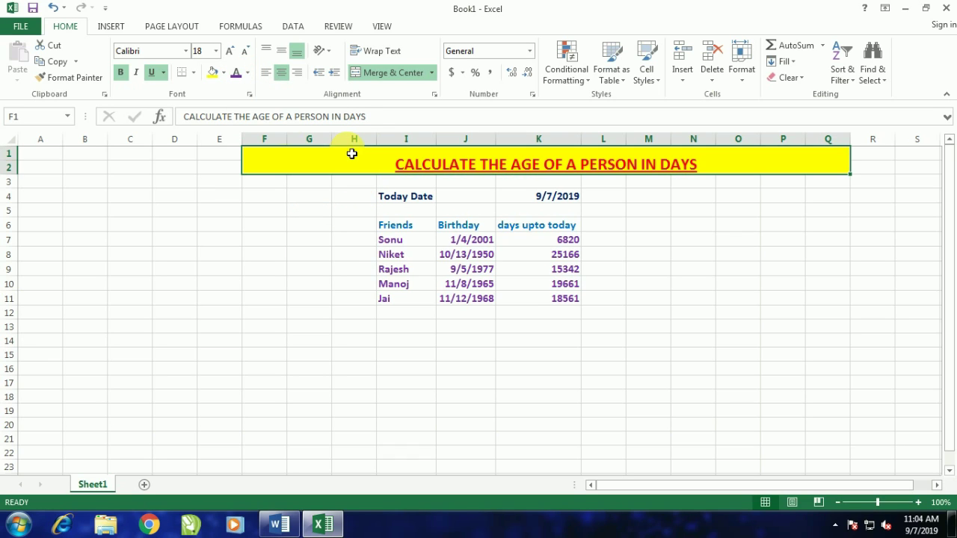
pyautogui.click(223, 73)
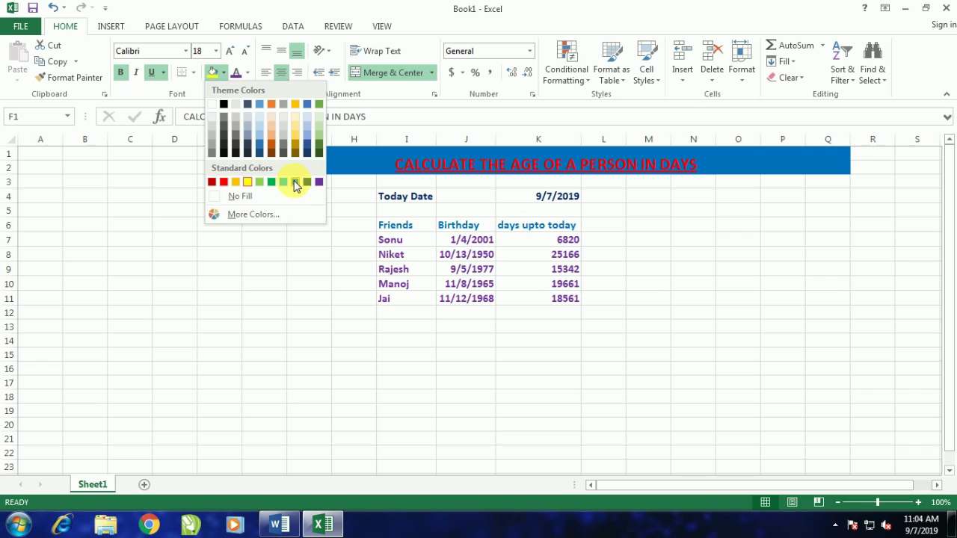
pyautogui.click(306, 183)
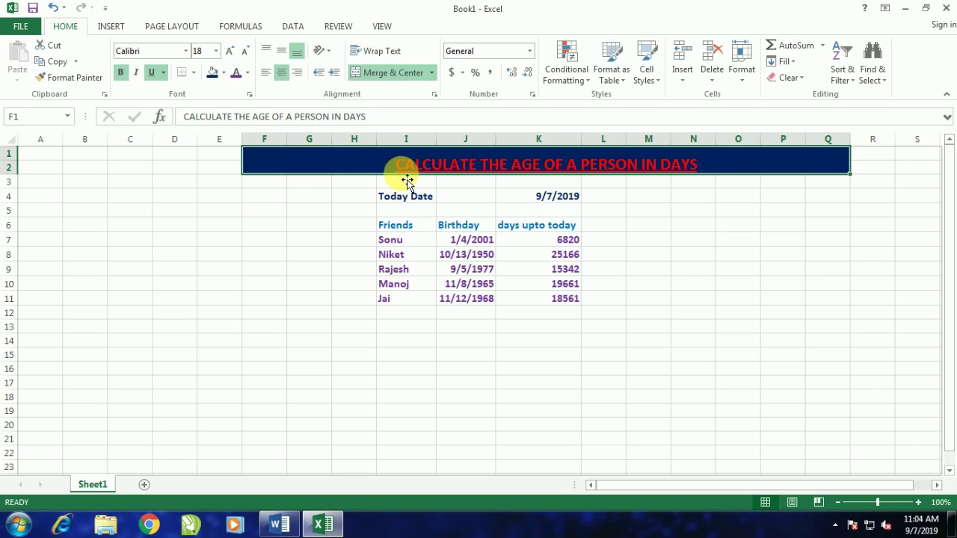
pyautogui.click(249, 72)
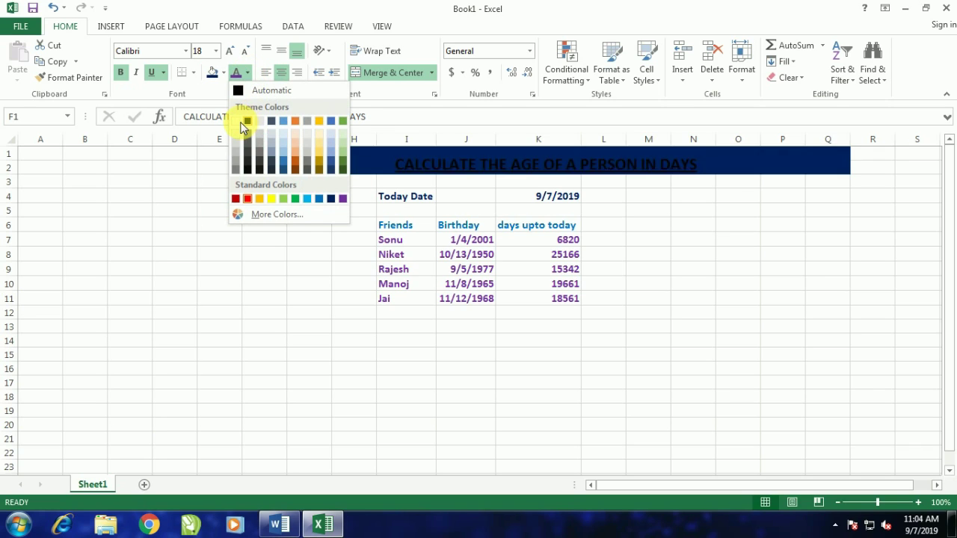
pyautogui.click(236, 121)
pyautogui.click(303, 257)
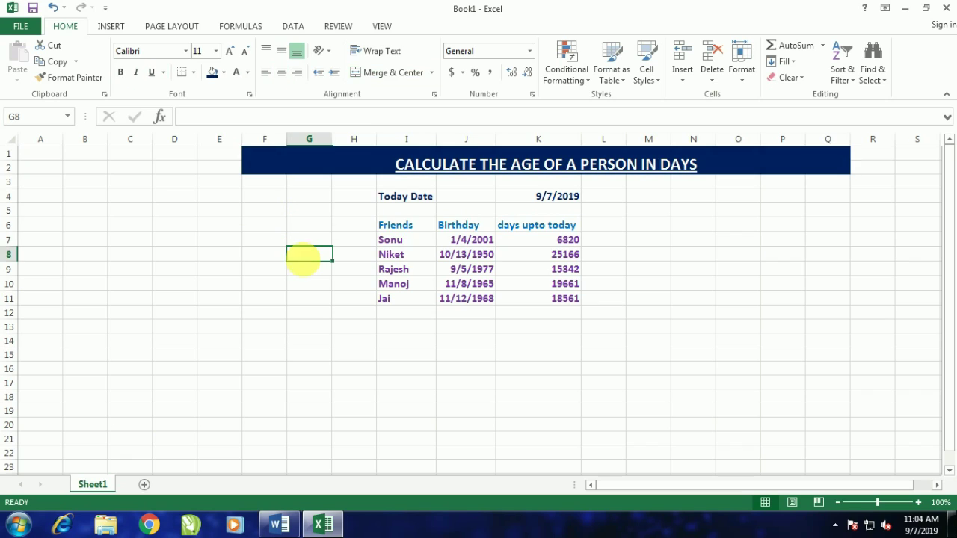
# Step: Switch off worksheet gridlines, then select the title and table block F1:Q11
pyautogui.click(641, 256)
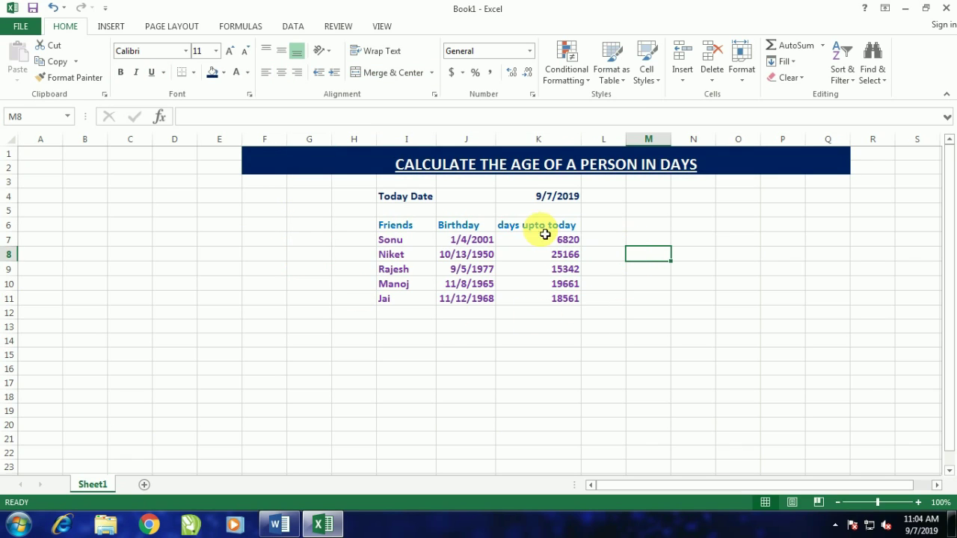
pyautogui.click(265, 163)
pyautogui.click(274, 239)
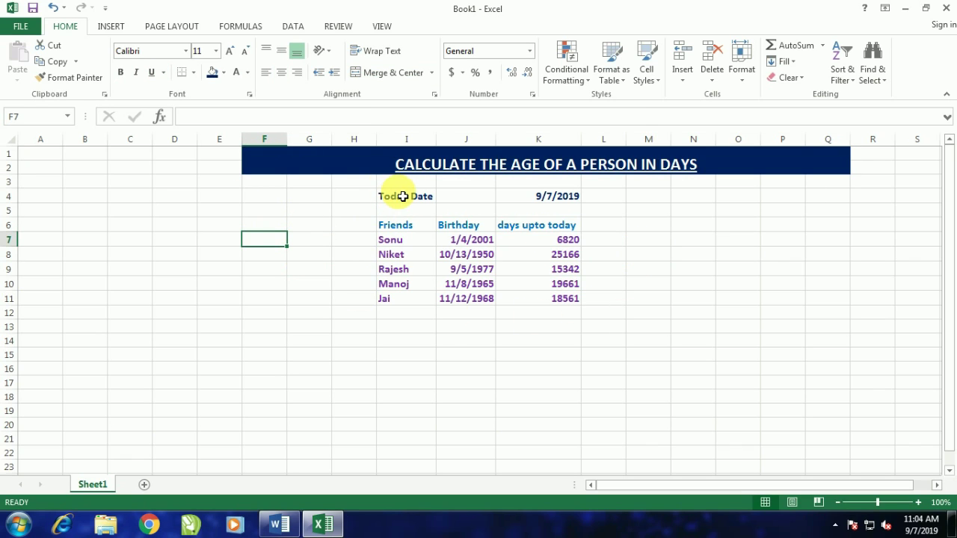
pyautogui.click(341, 26)
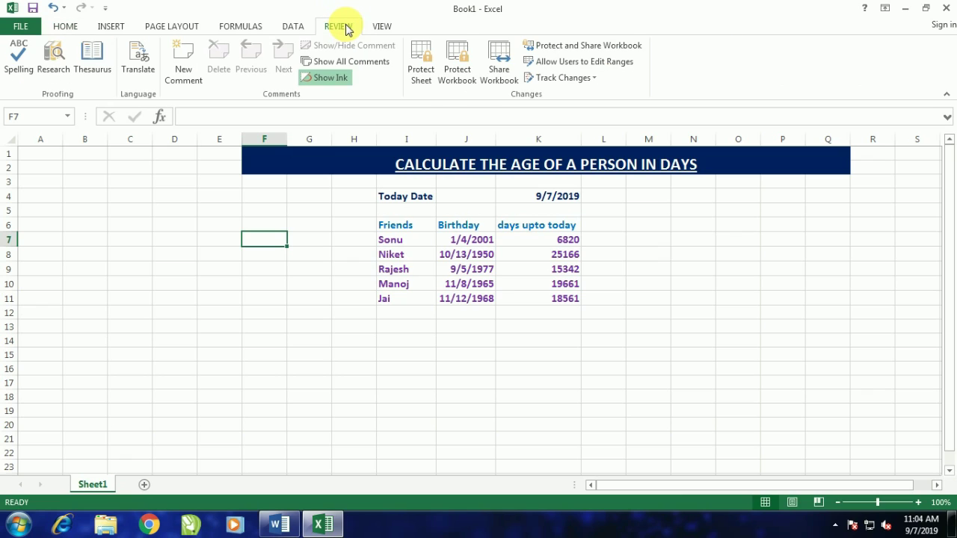
pyautogui.click(292, 26)
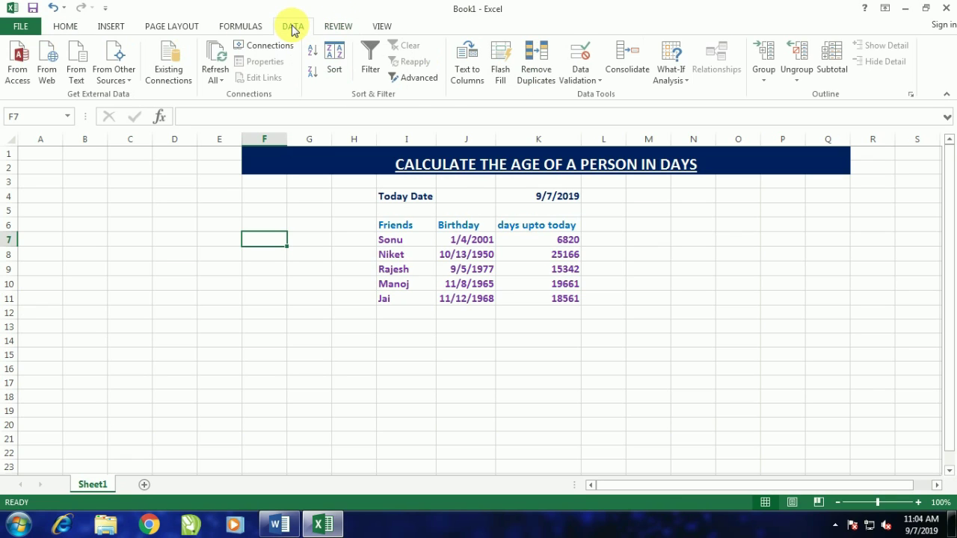
pyautogui.click(380, 27)
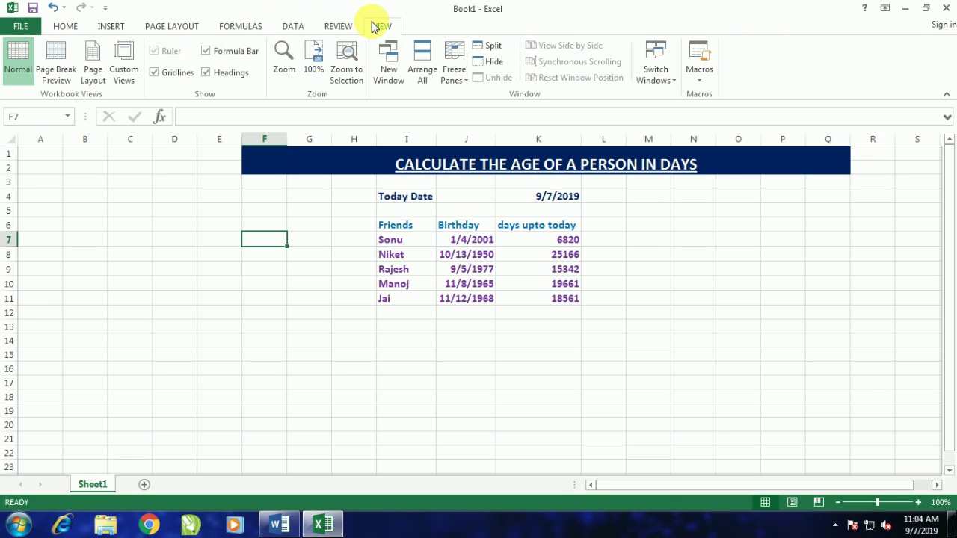
pyautogui.click(156, 72)
pyautogui.moveTo(270, 169); pyautogui.dragTo(358, 308)
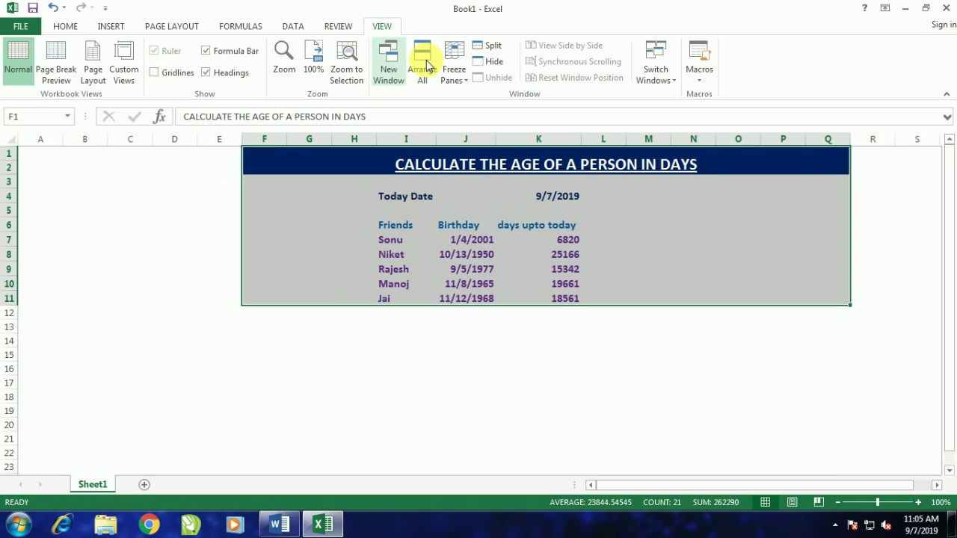
# Step: Draw a rectangle shape covering the title and table from F1 to column Q
pyautogui.click(113, 28)
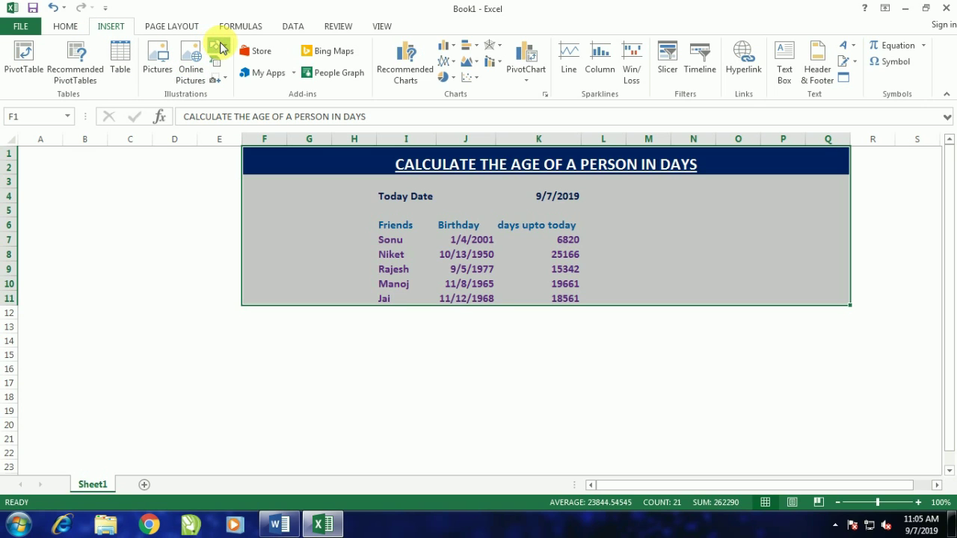
pyautogui.click(215, 47)
pyautogui.click(258, 79)
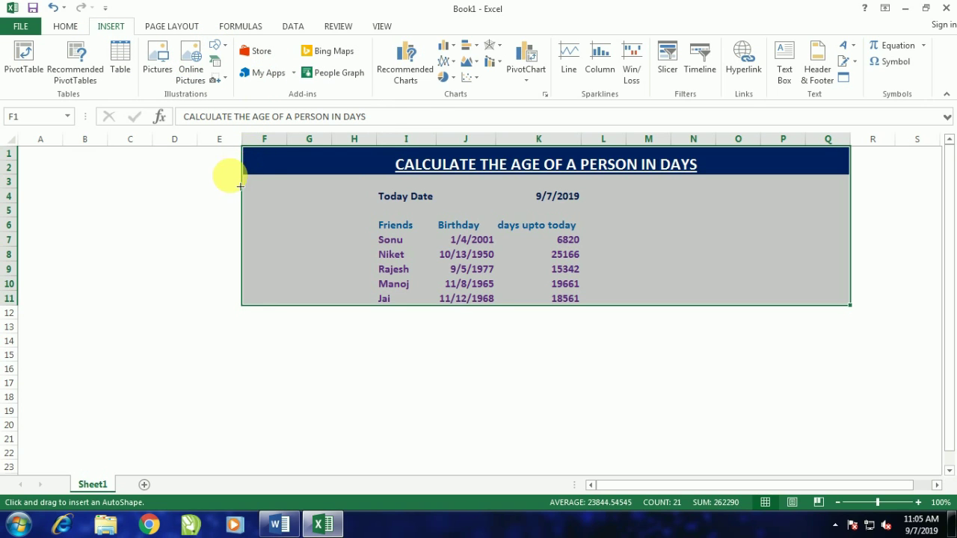
pyautogui.moveTo(244, 148); pyautogui.dragTo(797, 310)
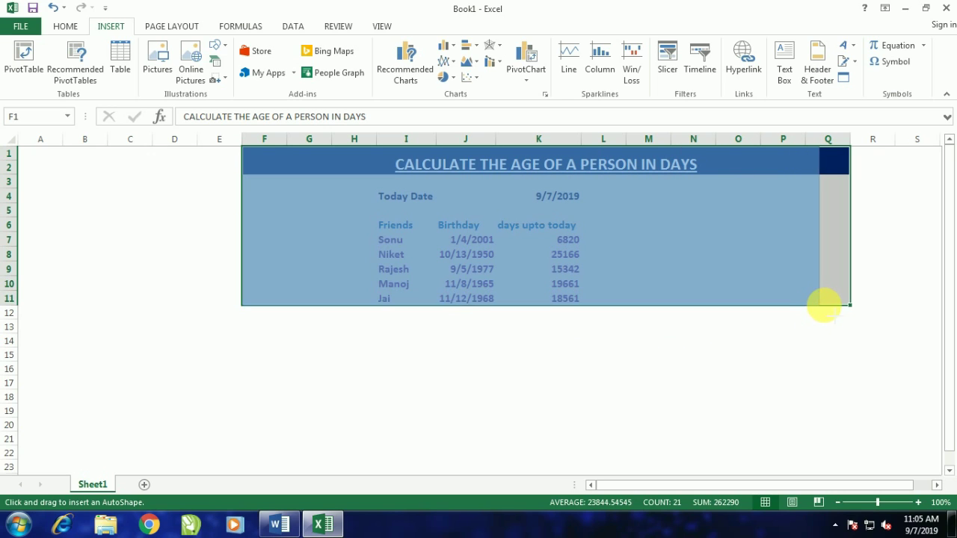
pyautogui.moveTo(797, 310); pyautogui.dragTo(850, 306)
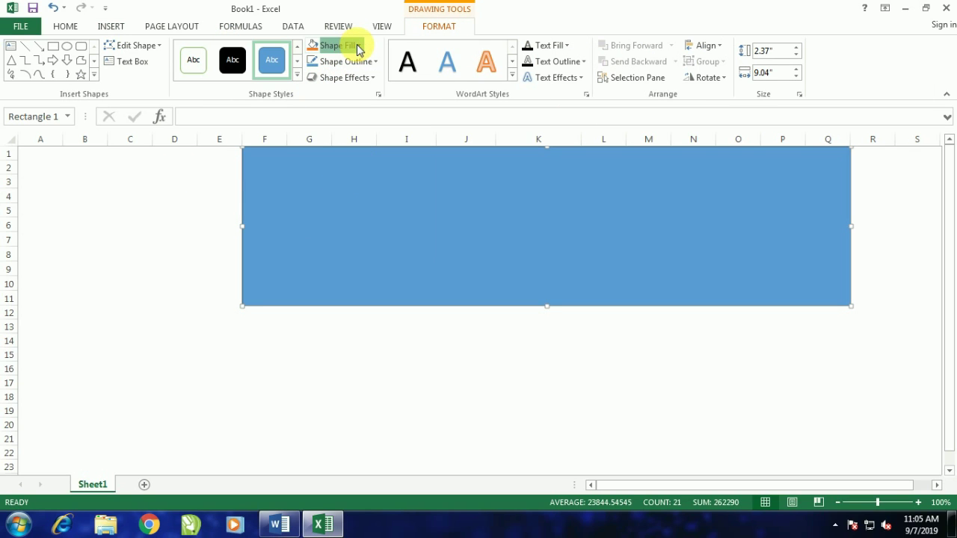
# Step: Set the rectangle to No Fill with a blue outline
pyautogui.click(353, 45)
pyautogui.click(364, 187)
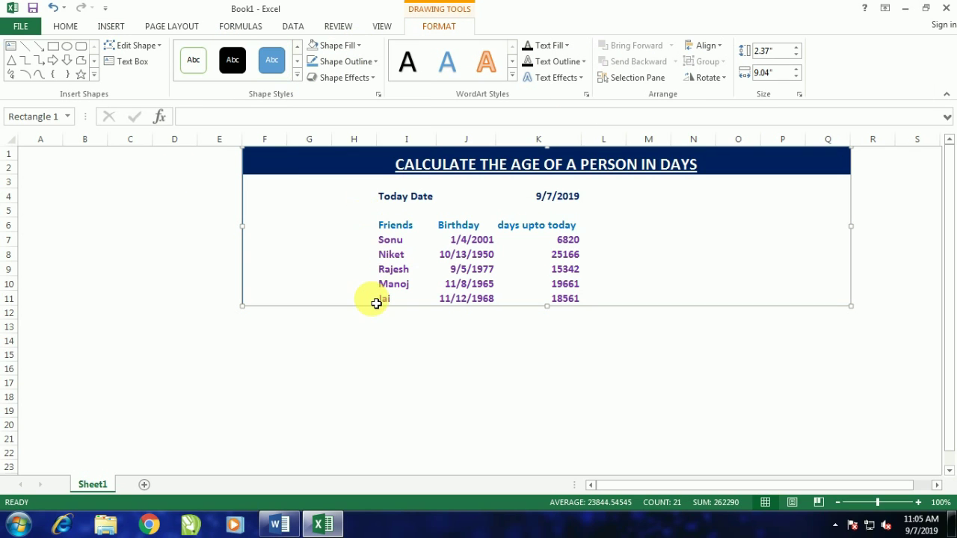
pyautogui.click(374, 63)
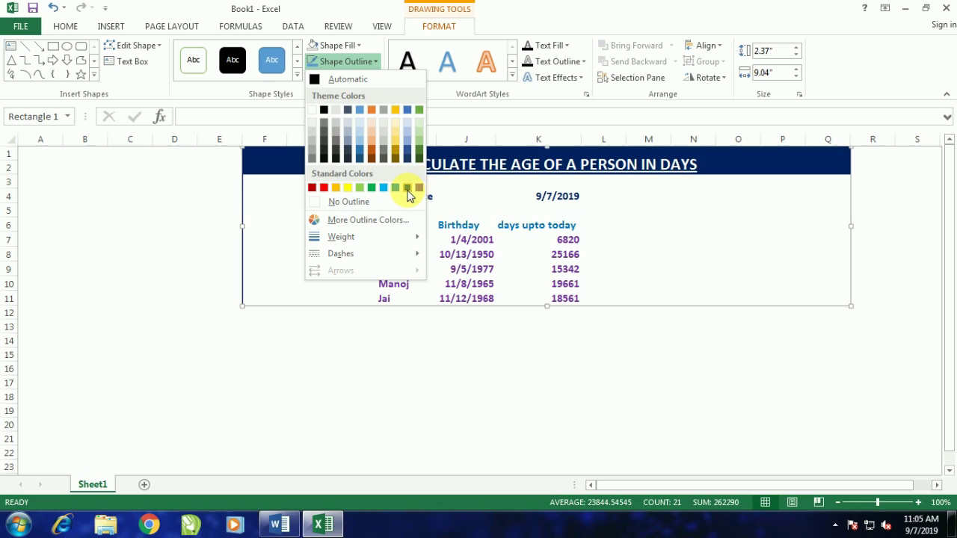
pyautogui.click(395, 189)
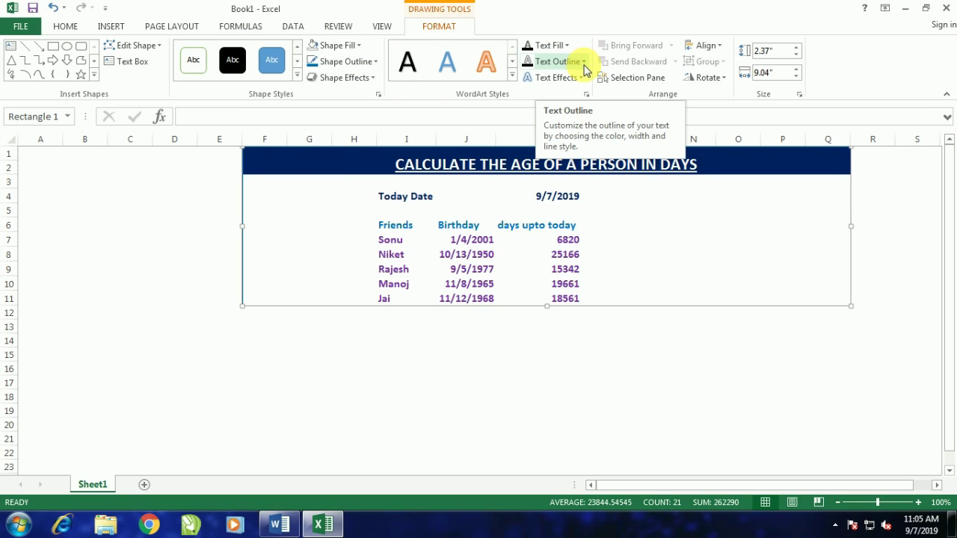
pyautogui.click(590, 431)
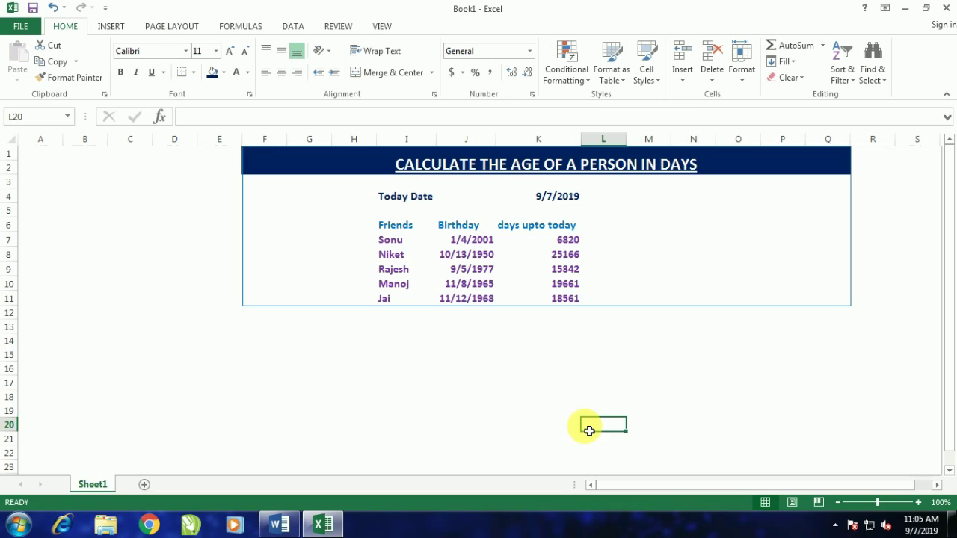
pyautogui.click(408, 271)
pyautogui.click(429, 361)
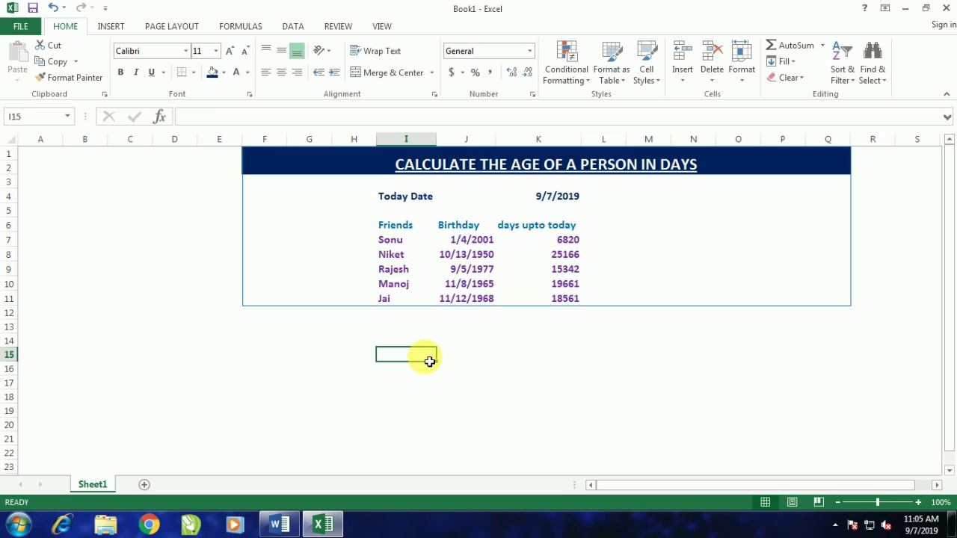
# Step: In the Word notes, type a 'Steps:' heading and start a numbered list
pyautogui.click(282, 524)
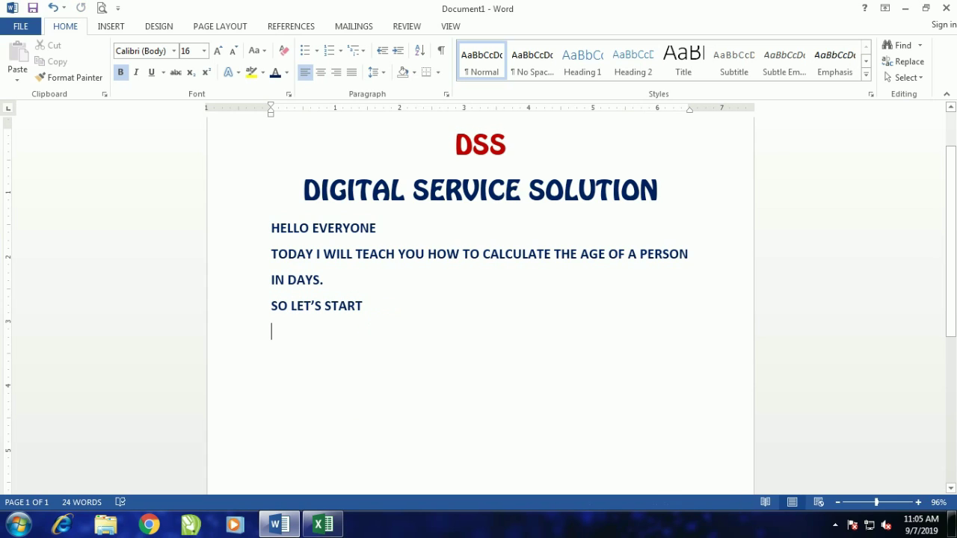
pyautogui.write('Step')
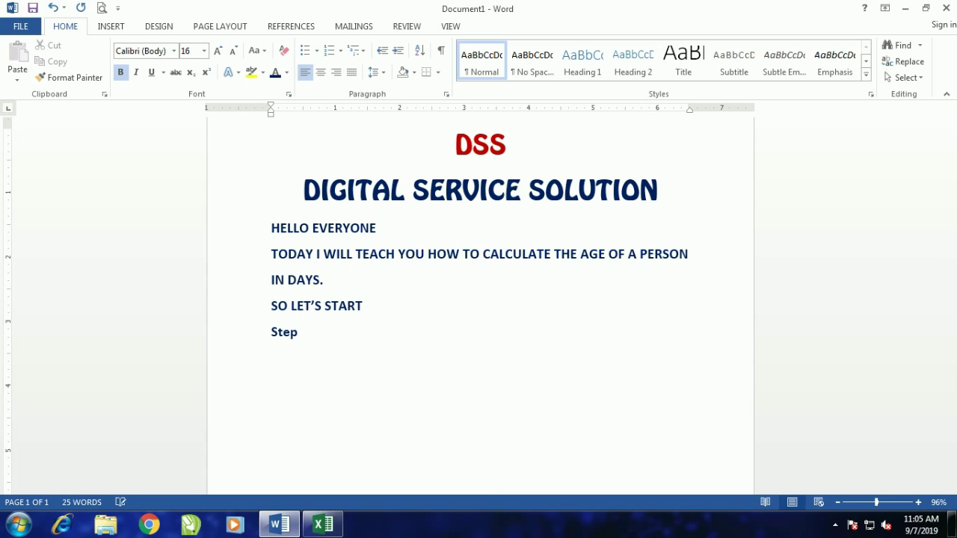
pyautogui.write('s:-')
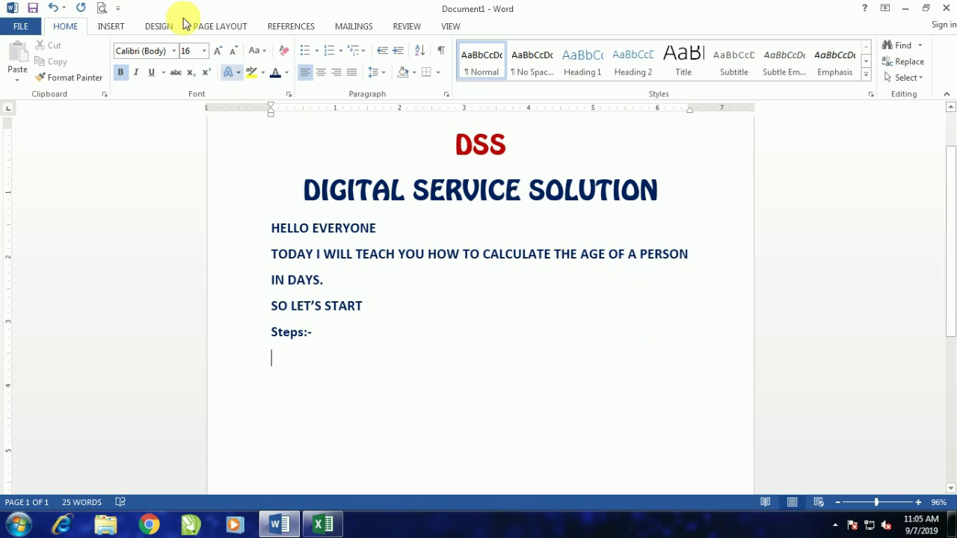
pyautogui.click(330, 56)
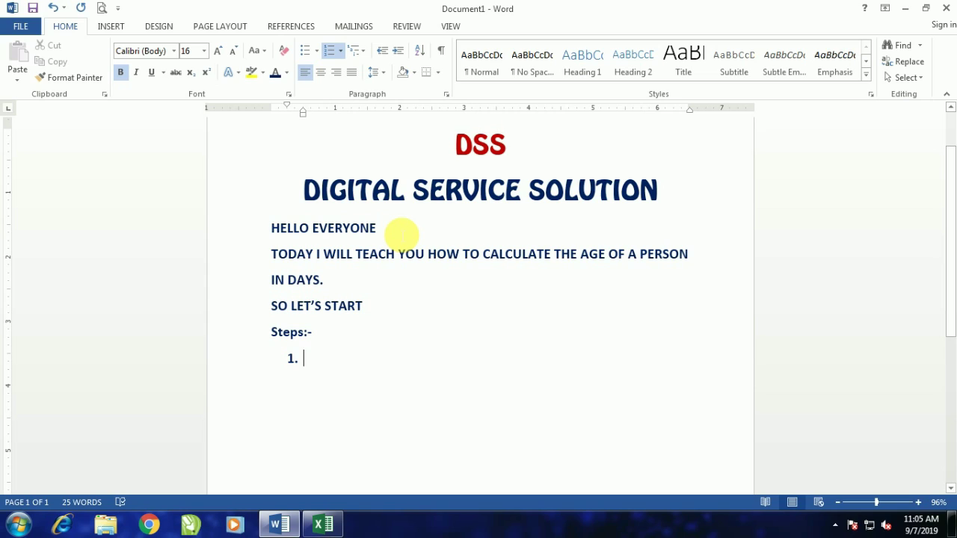
# Step: Write step 1 as 'In a worksheet, entre your own' and start item 2
pyautogui.write('In ')
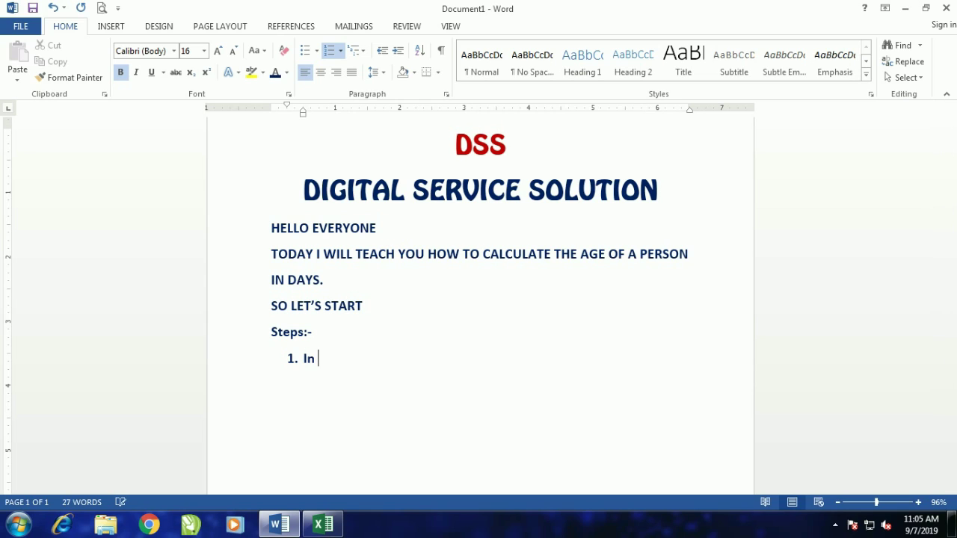
pyautogui.write('a ')
pyautogui.write('worksh')
pyautogui.write('het')
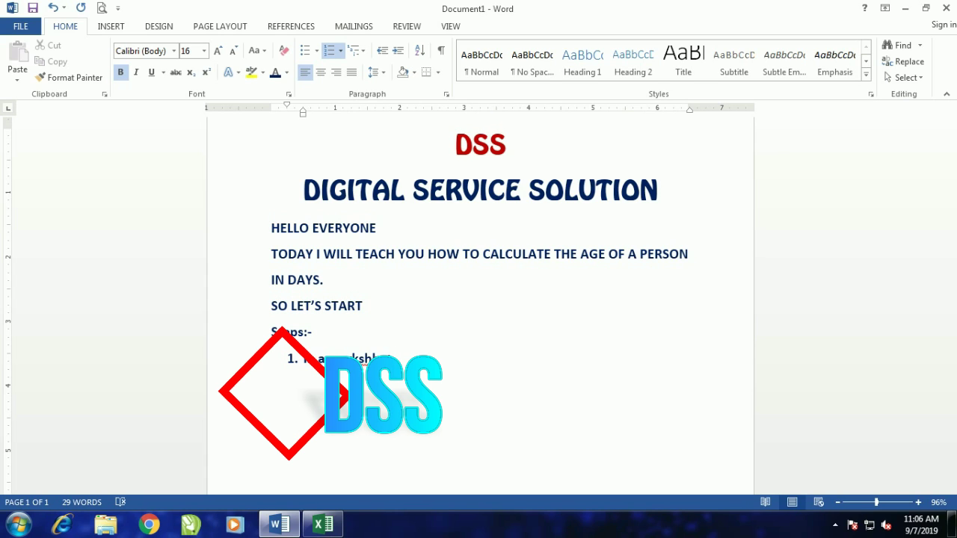
pyautogui.write(', en')
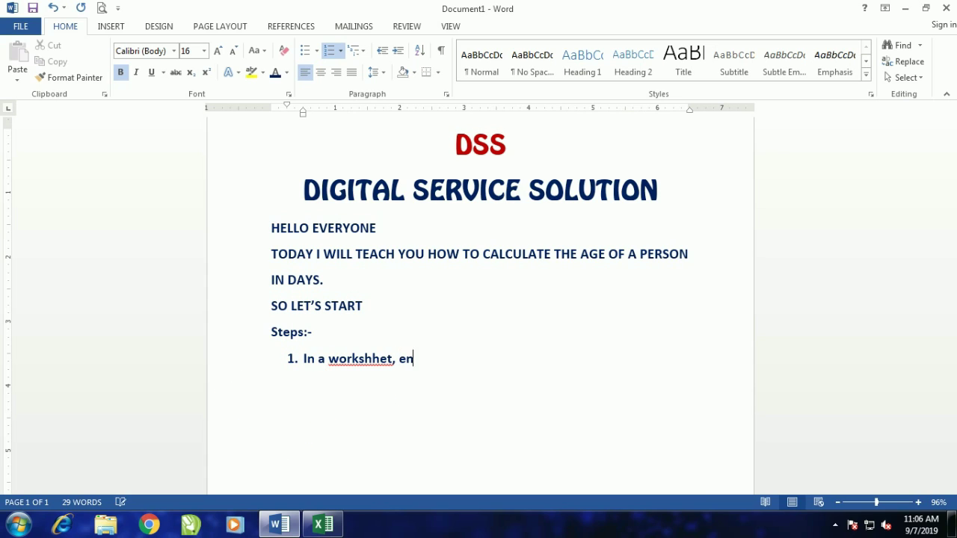
pyautogui.write('tre')
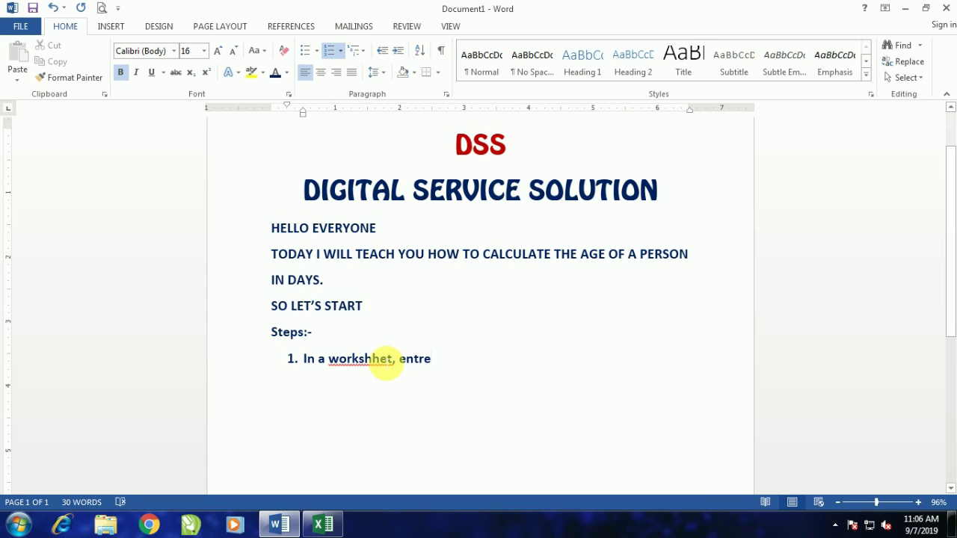
pyautogui.press('BackSpace')
pyautogui.write('e')
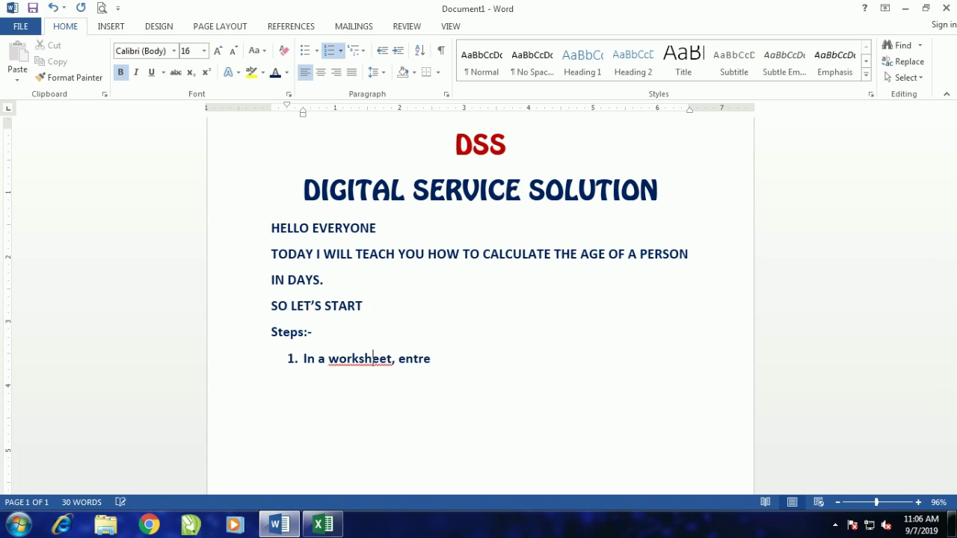
pyautogui.click(432, 362)
pyautogui.write('your ')
pyautogui.write('own.')
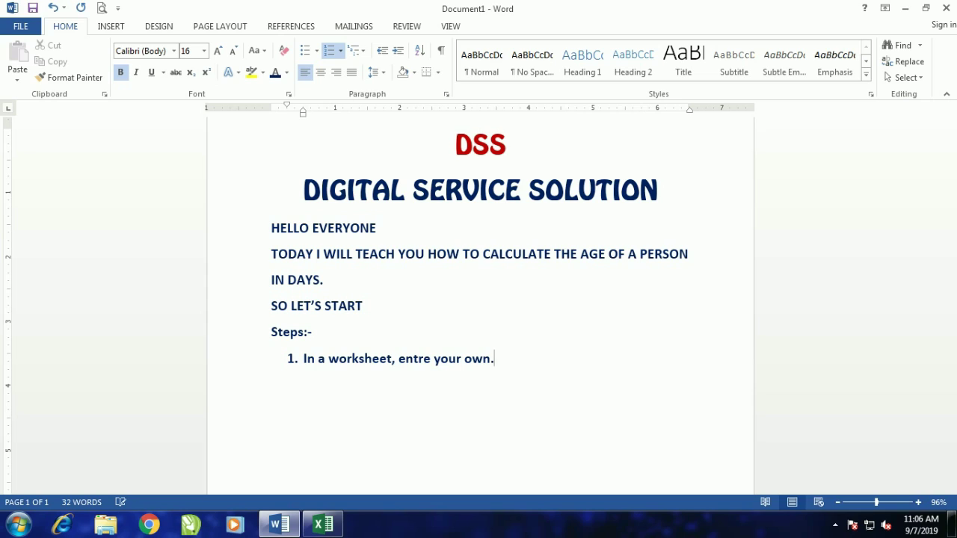
pyautogui.press('Return')
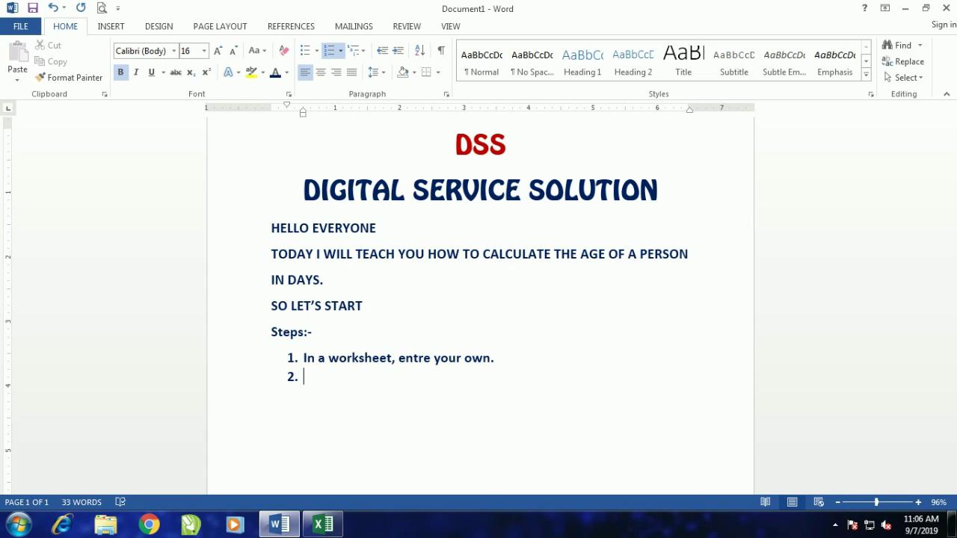
# Step: Type step 2's opening 'Fill Friends Name, Today', fixing the typos in Today
pyautogui.write('Fill')
pyautogui.write(' Fr')
pyautogui.write('iend')
pyautogui.write('s Name')
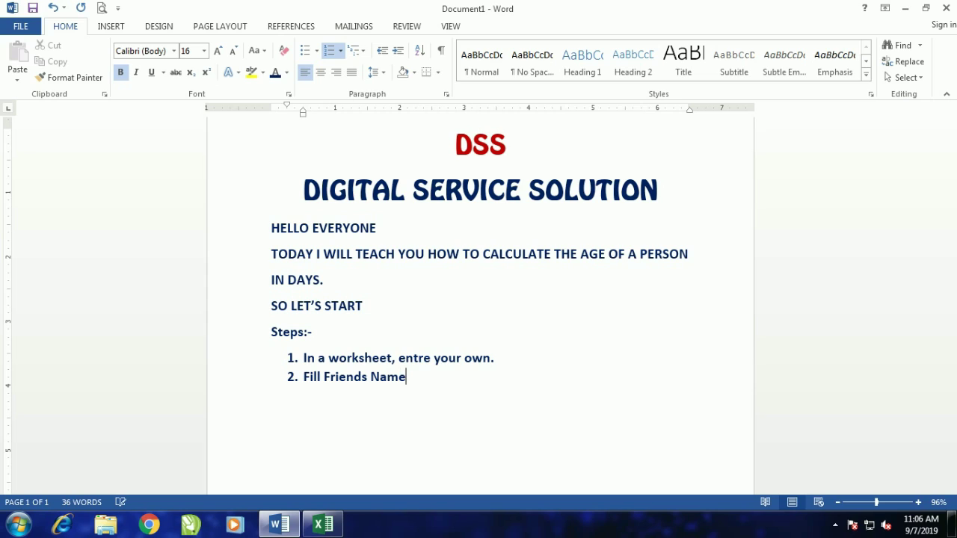
pyautogui.write(', T')
pyautogui.write('oaf')
pyautogui.press('BackSpace')
pyautogui.write('day')
pyautogui.click(443, 377)
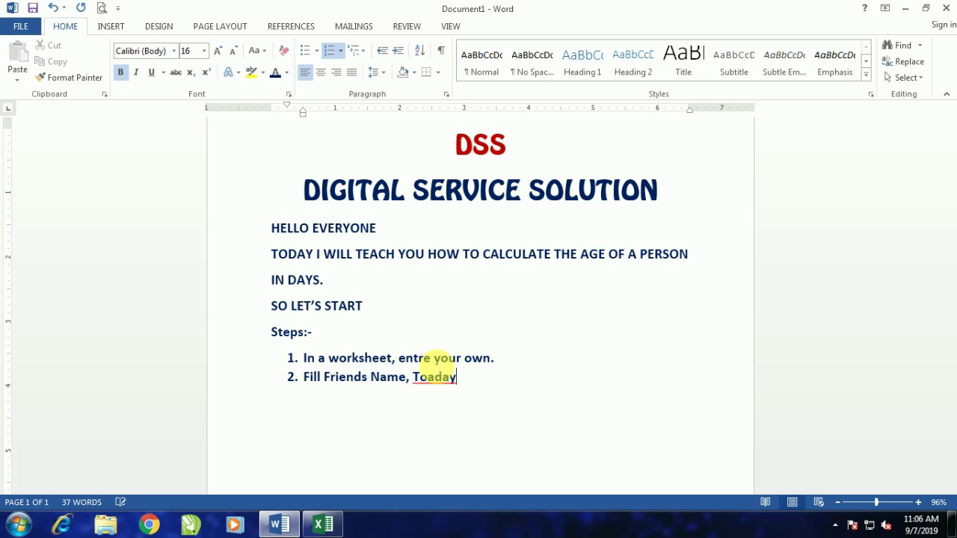
pyautogui.press('Left')
pyautogui.press('BackSpace')
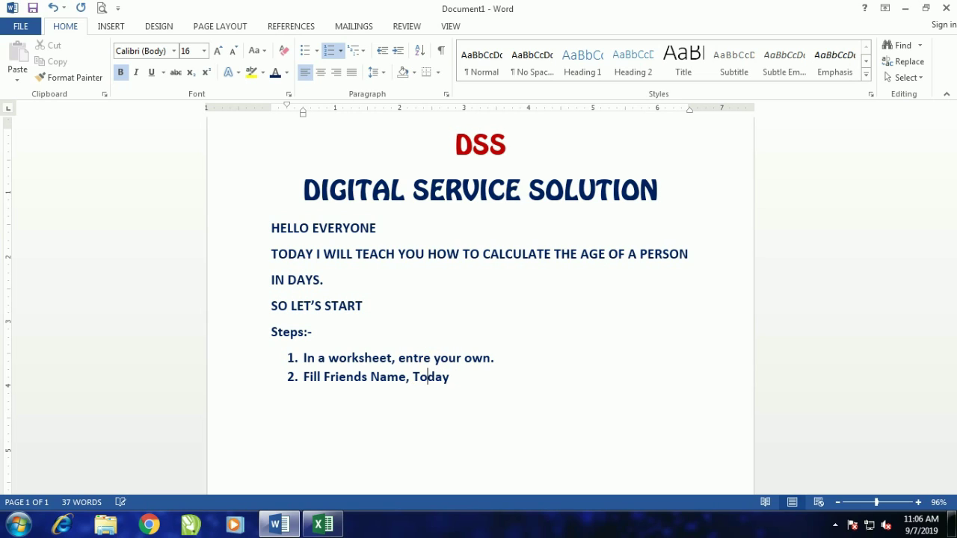
pyautogui.click(452, 377)
# Step: Finish step 2 with 'Date, And Date of Birth.' and start step 3
pyautogui.write('Date, ')
pyautogui.write('Ans')
pyautogui.press('BackSpace')
pyautogui.write('d Da')
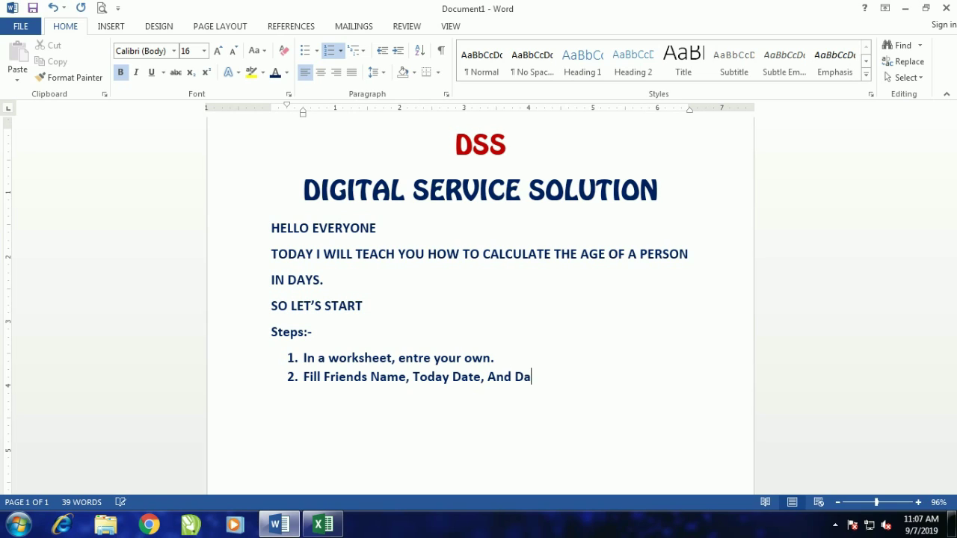
pyautogui.write('te o')
pyautogui.write('f')
pyautogui.write(' a')
pyautogui.press('BackSpace')
pyautogui.press('BackSpace')
pyautogui.write('Birt')
pyautogui.write('h.')
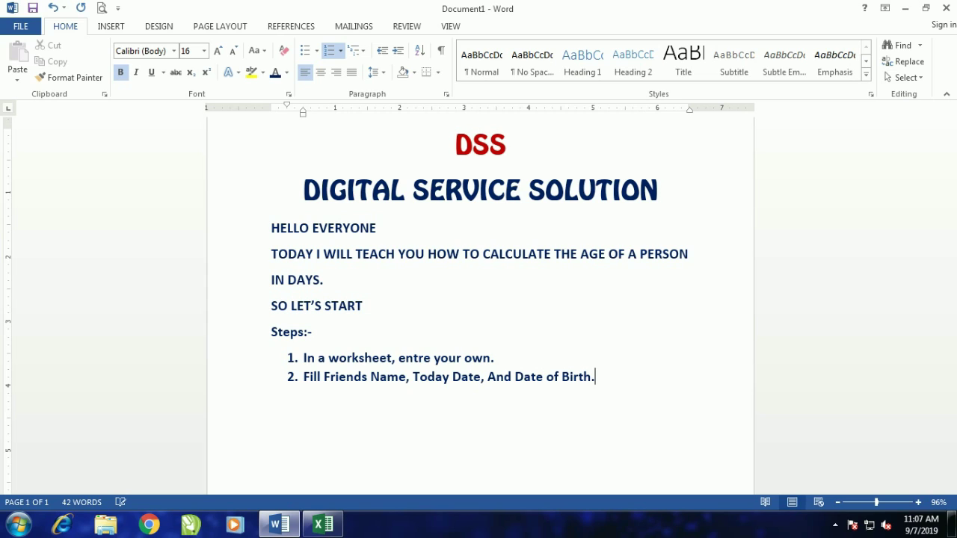
pyautogui.press('Return')
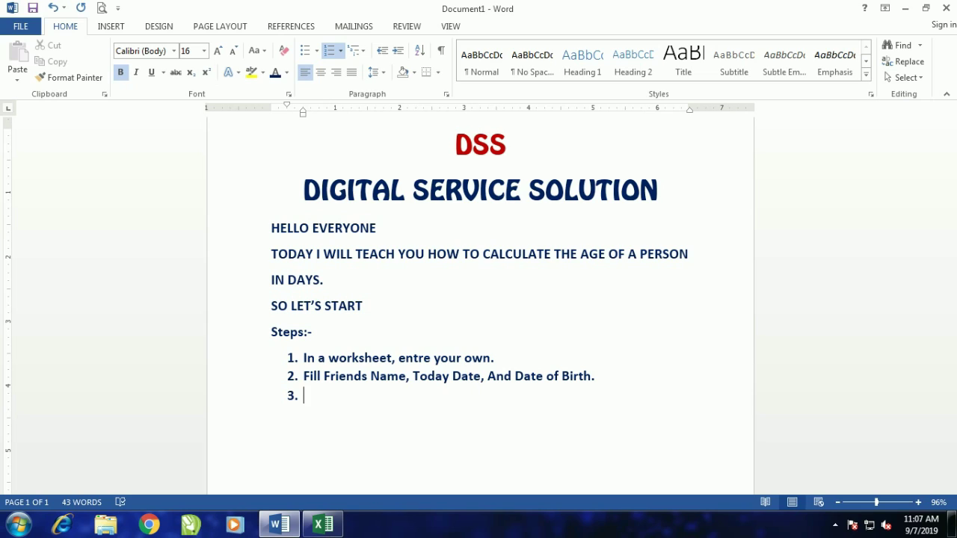
# Step: Write step 3 as 'Enter the following formula:- =$K$4-J7.' and start step 4
pyautogui.write('Ent')
pyautogui.write('er t')
pyautogui.write('he foll')
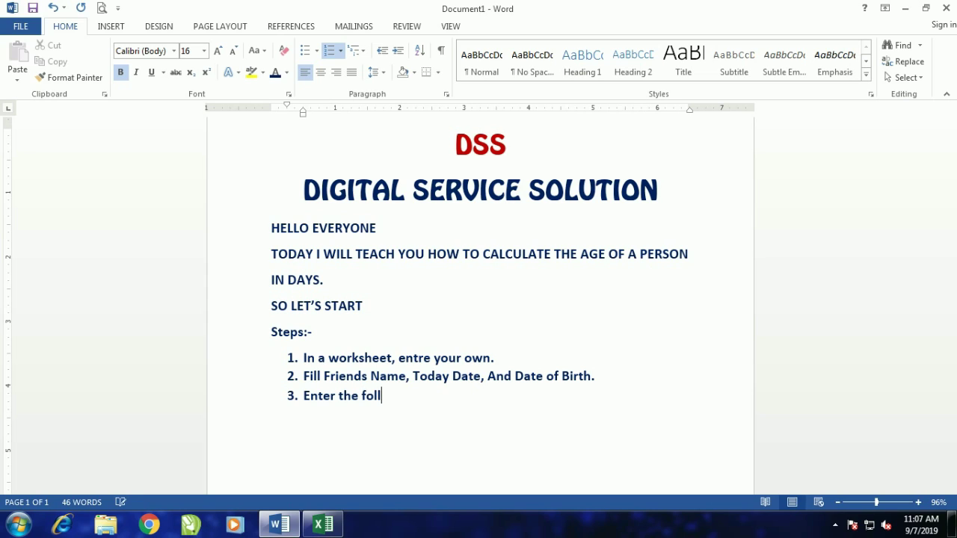
pyautogui.write('owin')
pyautogui.write('g formul')
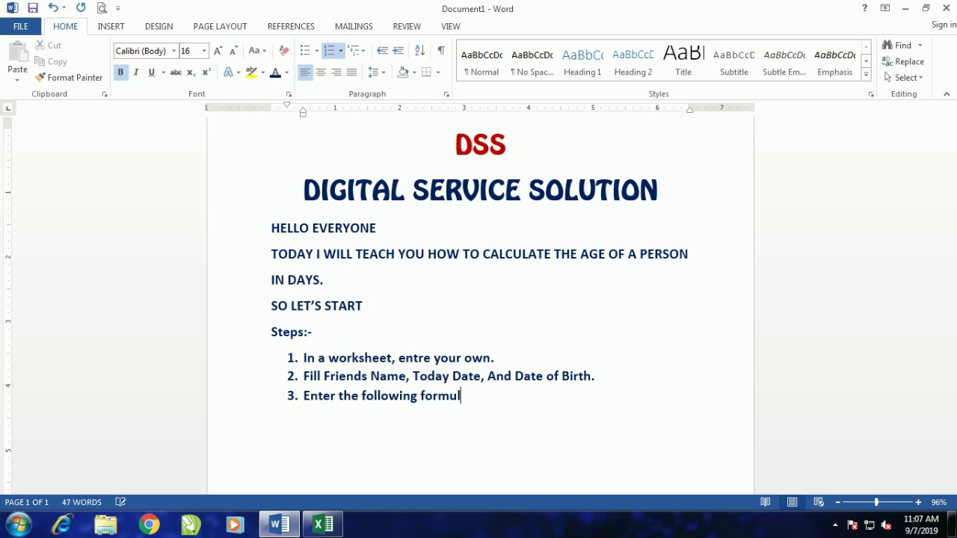
pyautogui.write('a:')
pyautogui.write('-')
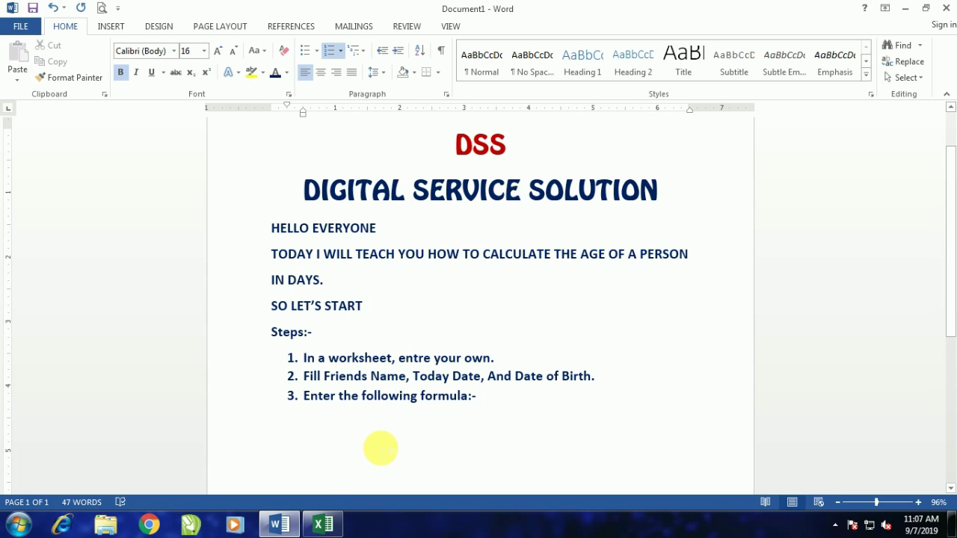
pyautogui.write('=$K$4-J7')
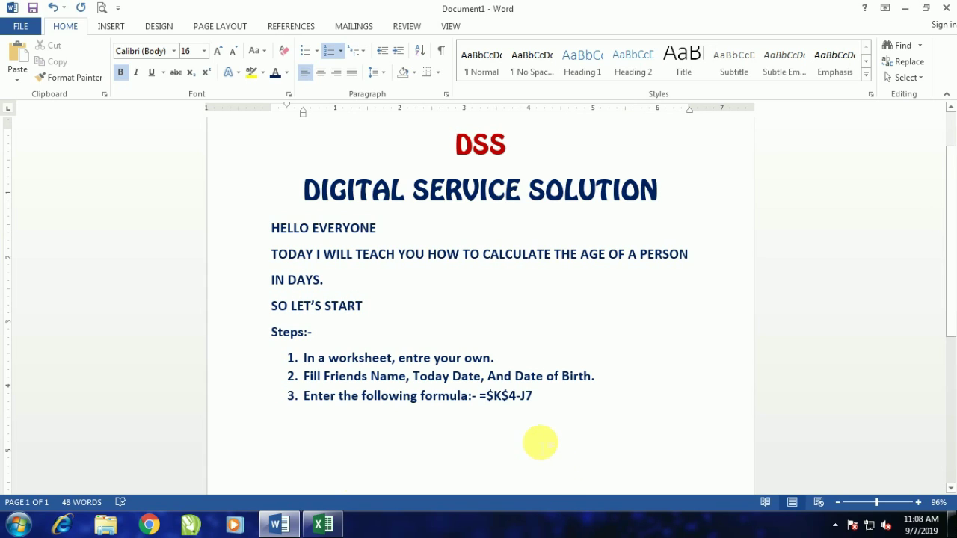
pyautogui.click(543, 415)
pyautogui.write('.')
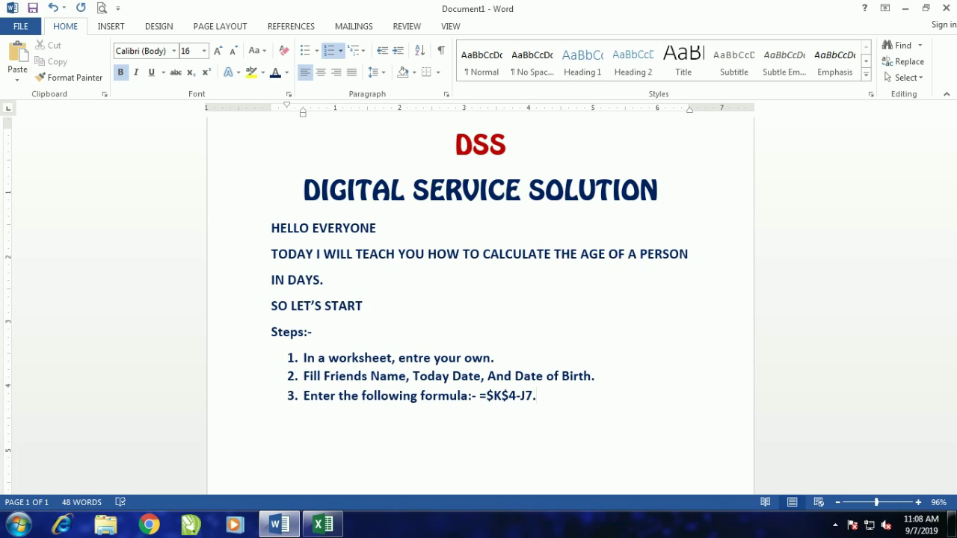
pyautogui.press('Return')
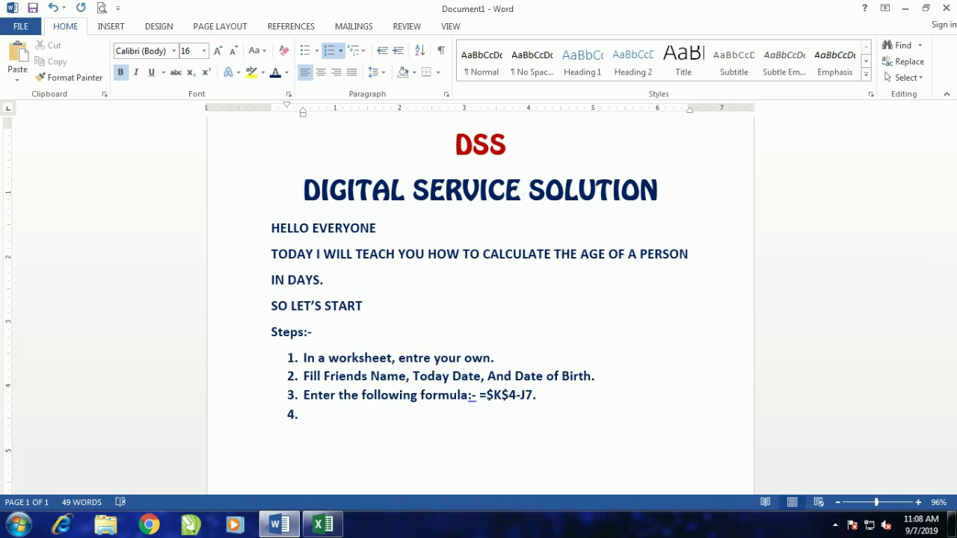
# Step: Write step 4 as 'Press Entre.' and end the list with a blank unnumbered line
pyautogui.write('P')
pyautogui.write('ress')
pyautogui.write(' Entre')
pyautogui.write('.')
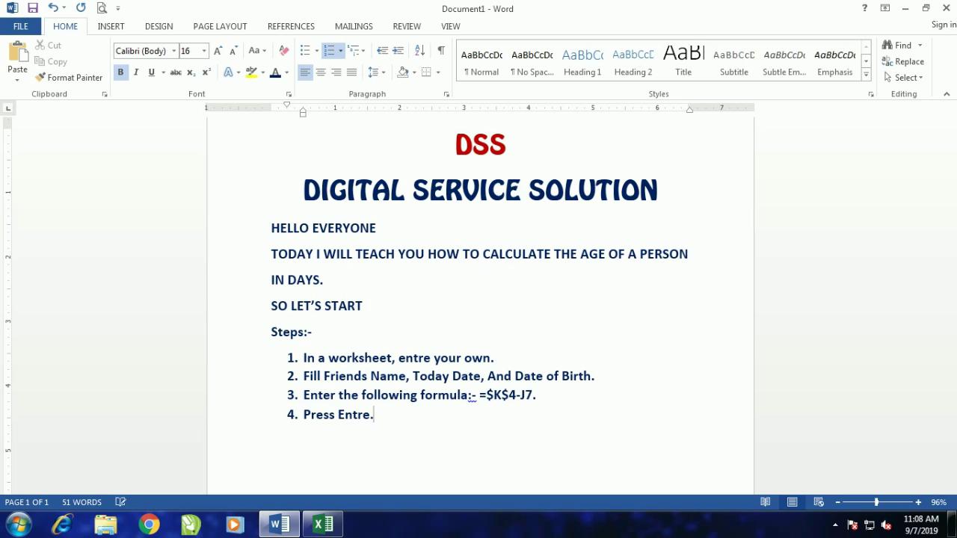
pyautogui.press('Return')
pyautogui.press('BackSpace')
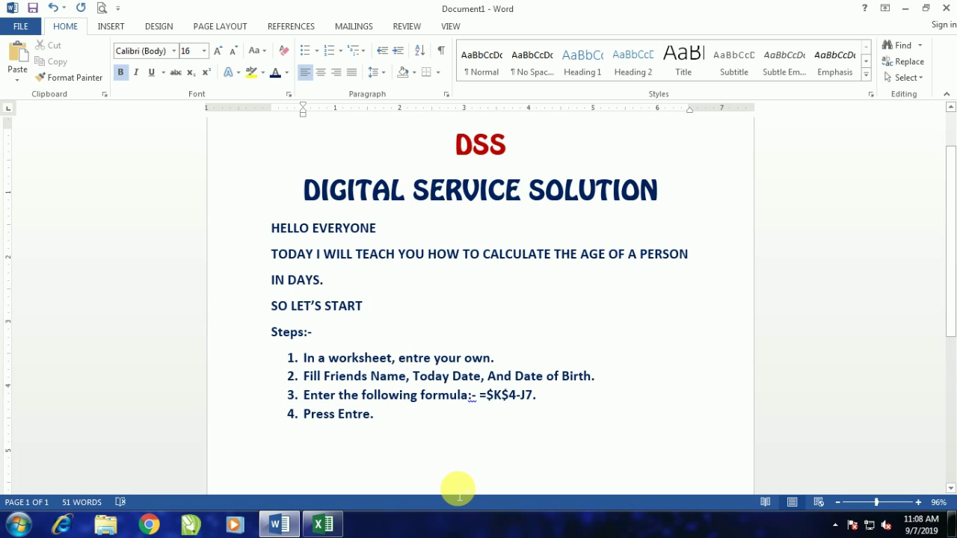
pyautogui.press('Return')
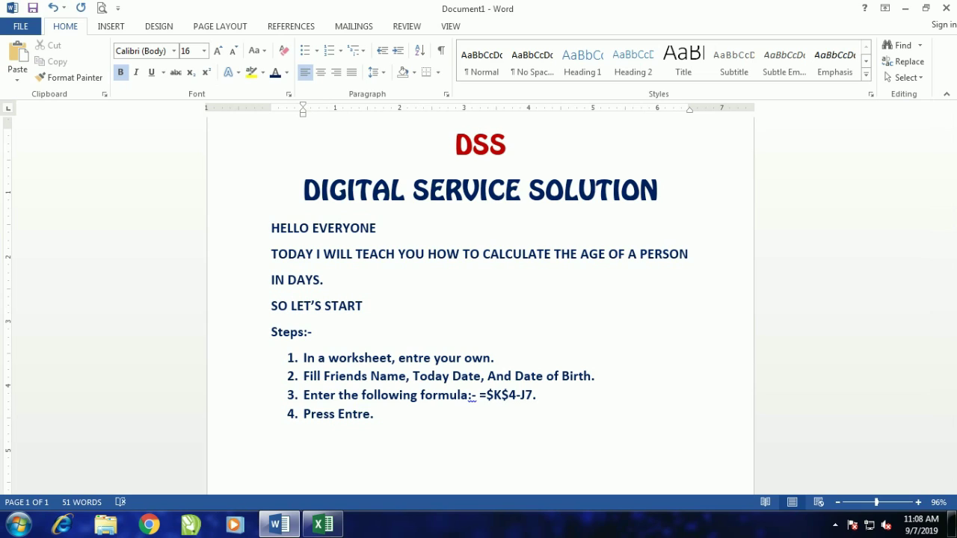
# Step: Type the closing line 'Thanks For Watching Video' below the steps
pyautogui.write('Than')
pyautogui.write('ks For')
pyautogui.write(' Wathc')
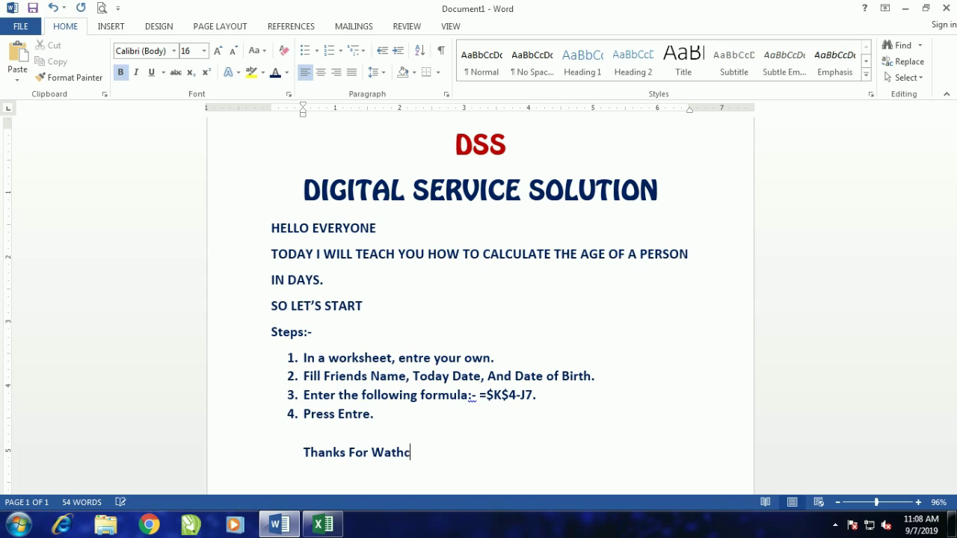
pyautogui.press('BackSpace')
pyautogui.press('BackSpace')
pyautogui.write('ch')
pyautogui.write('ing ')
pyautogui.write('Vi')
pyautogui.write('der')
pyautogui.press('BackSpace')
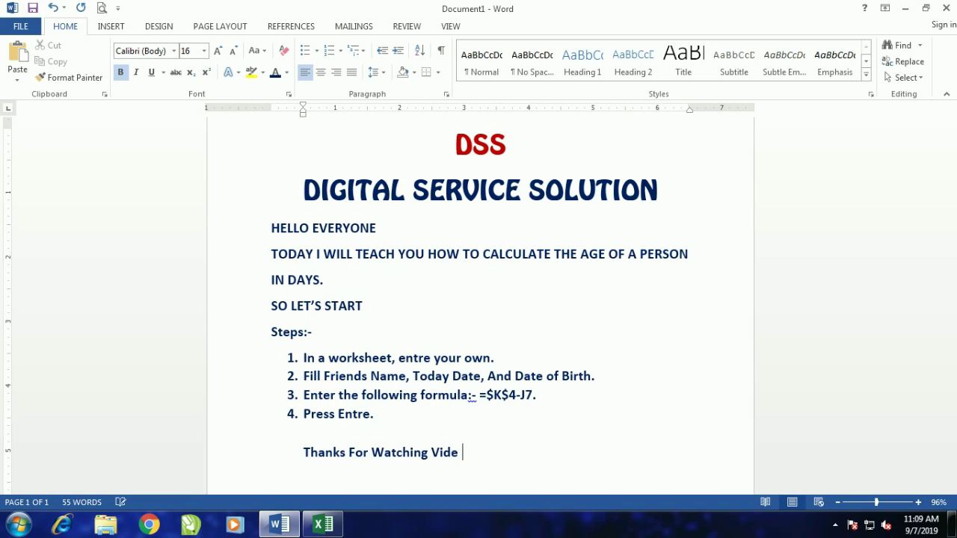
pyautogui.write('o')
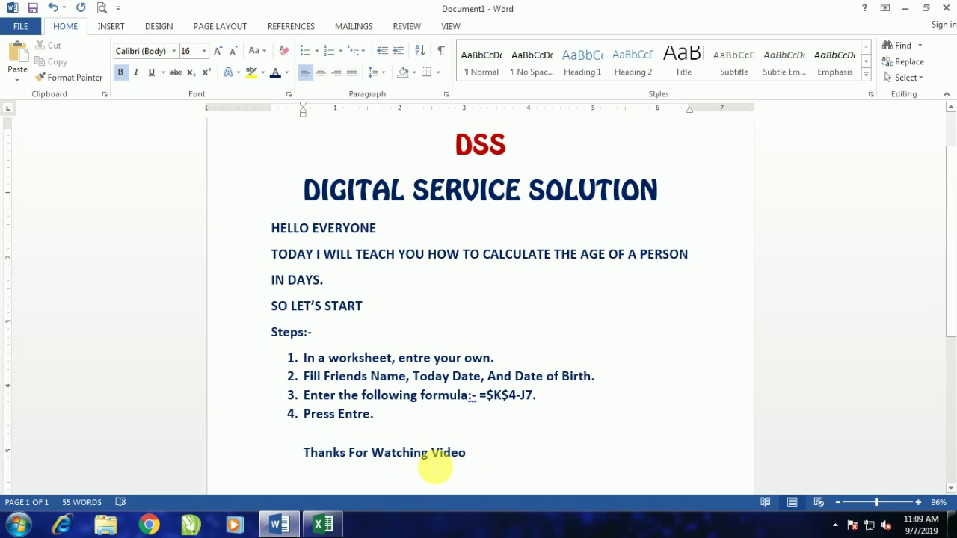
# Step: Center the 'Thanks For Watching Video' line and enlarge it to 18 pt
pyautogui.moveTo(478, 460); pyautogui.dragTo(307, 458)
pyautogui.click(320, 72)
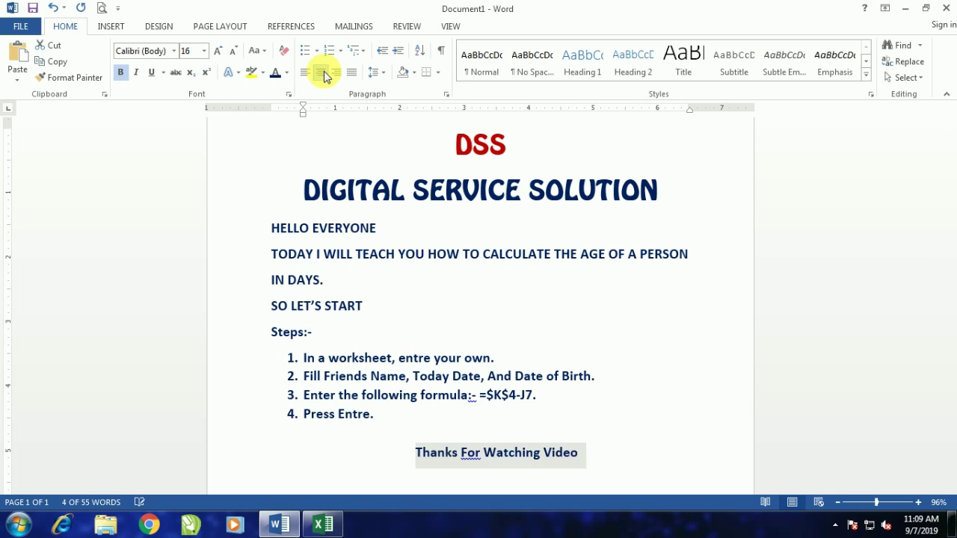
pyautogui.click(217, 50)
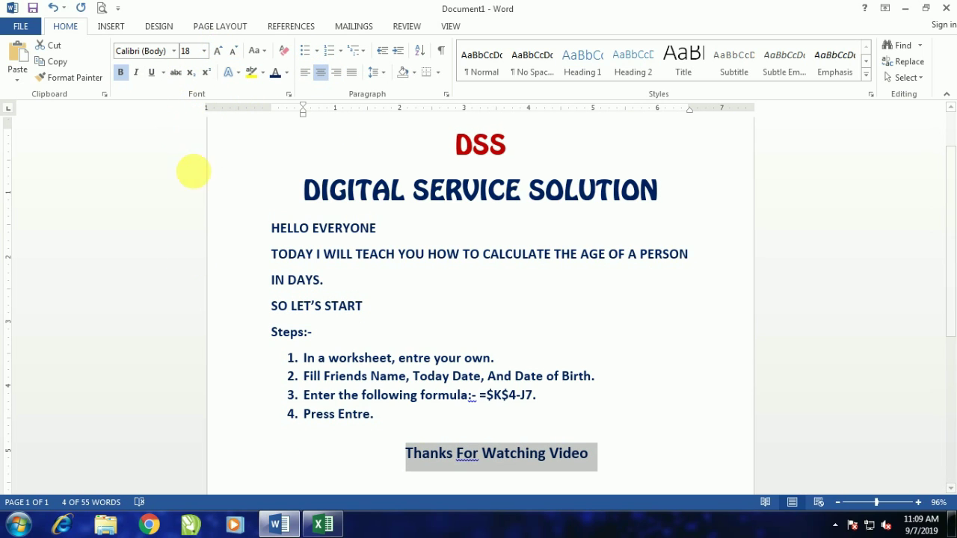
pyautogui.click(191, 229)
pyautogui.click(648, 404)
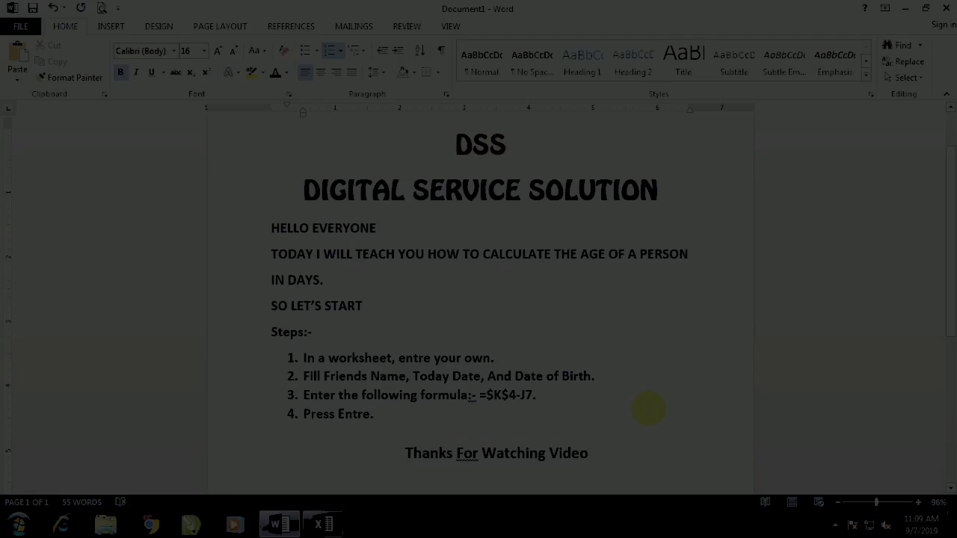